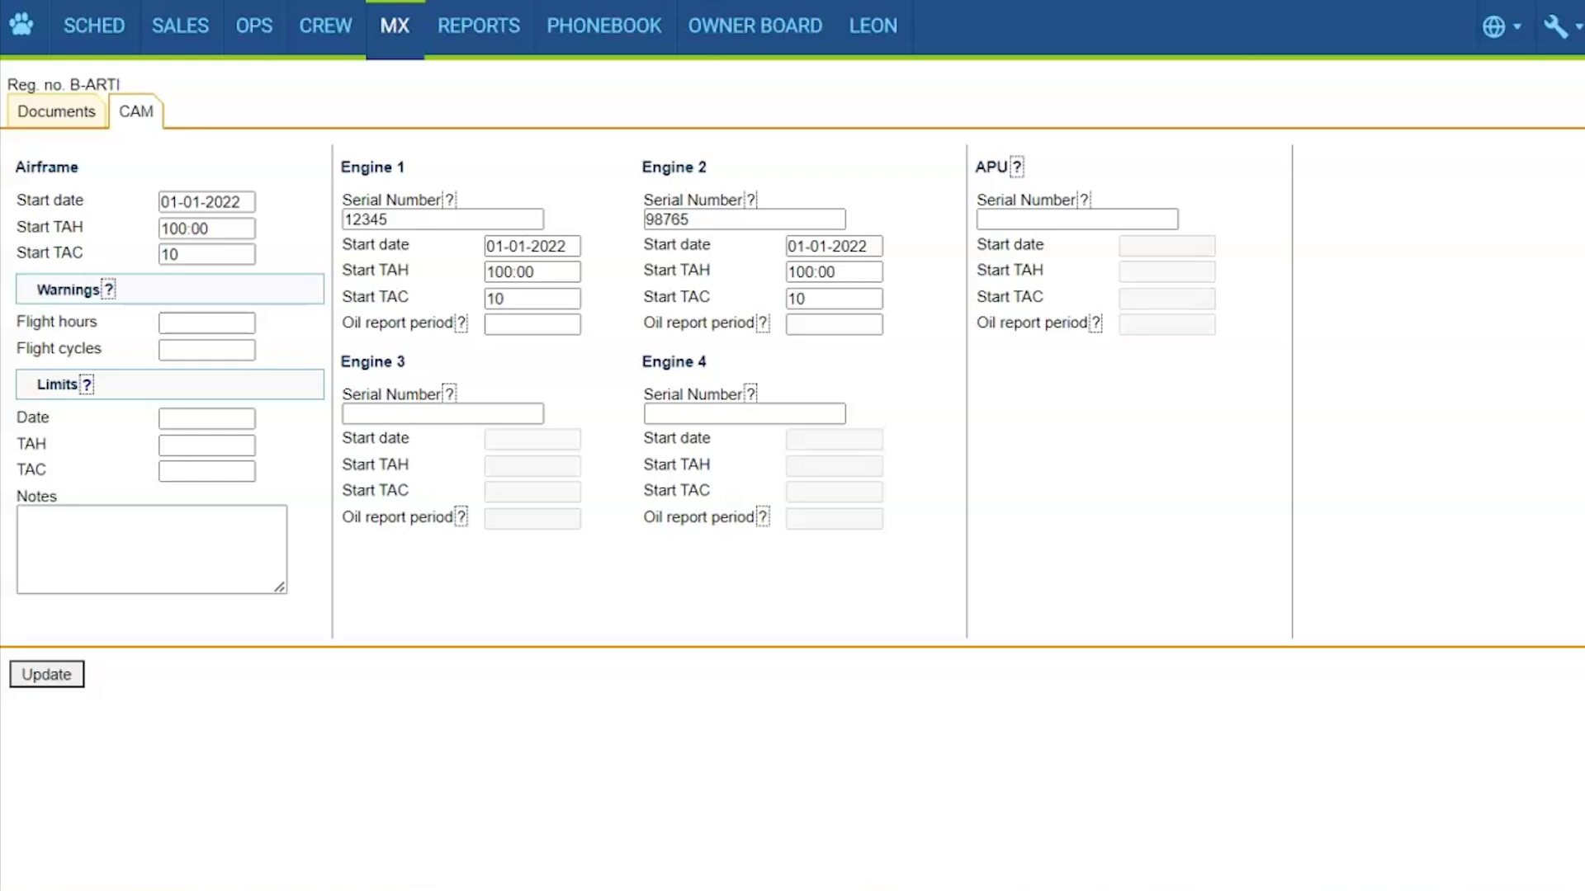
click(395, 31)
click(231, 421)
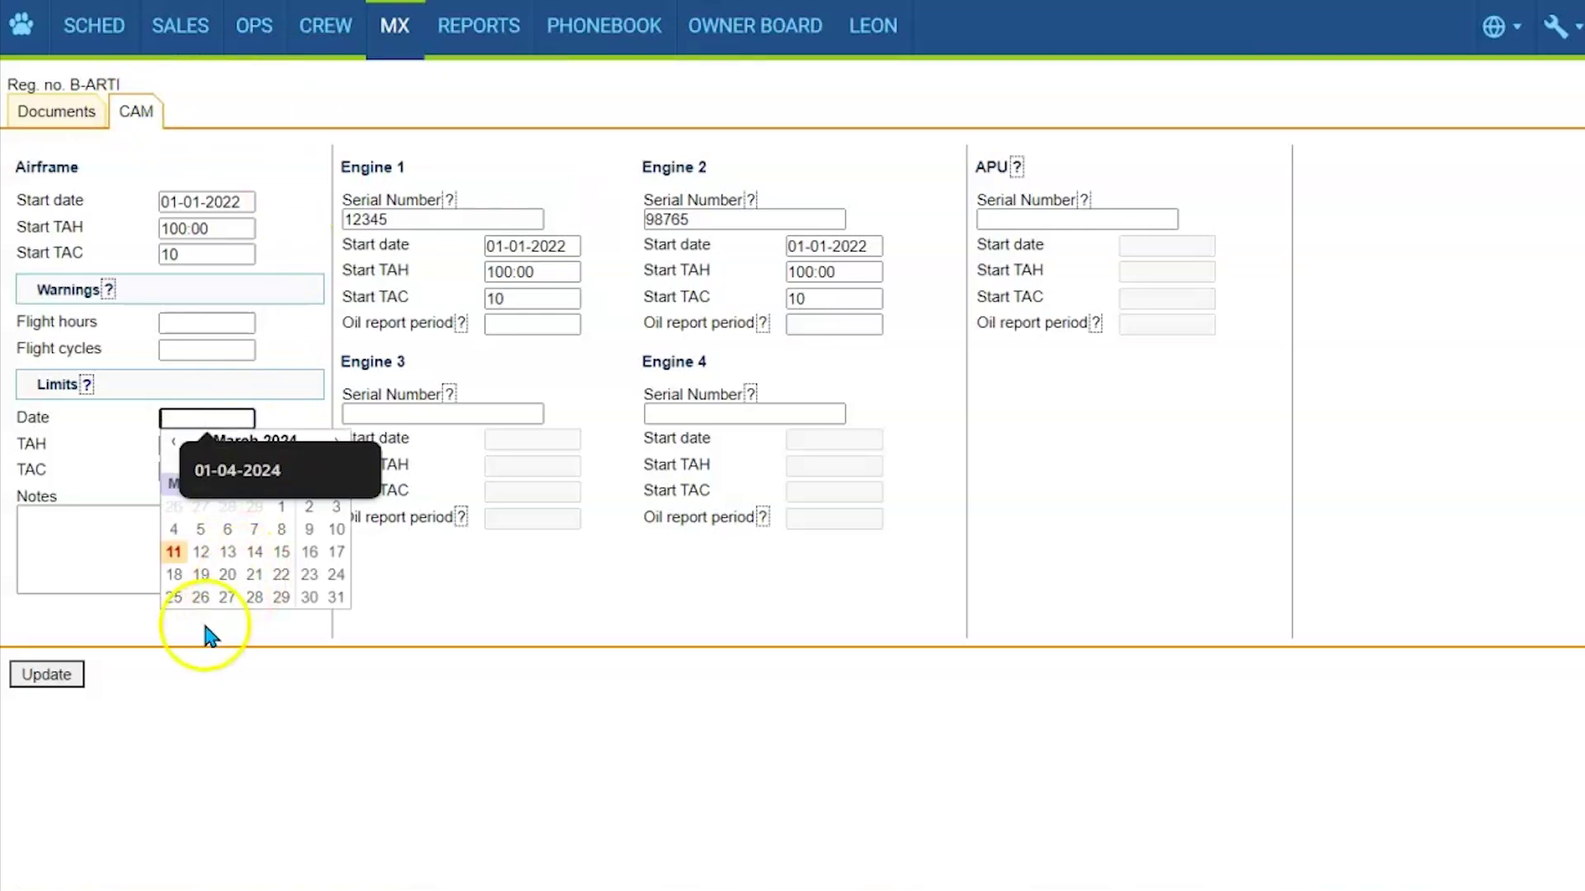
click(531, 726)
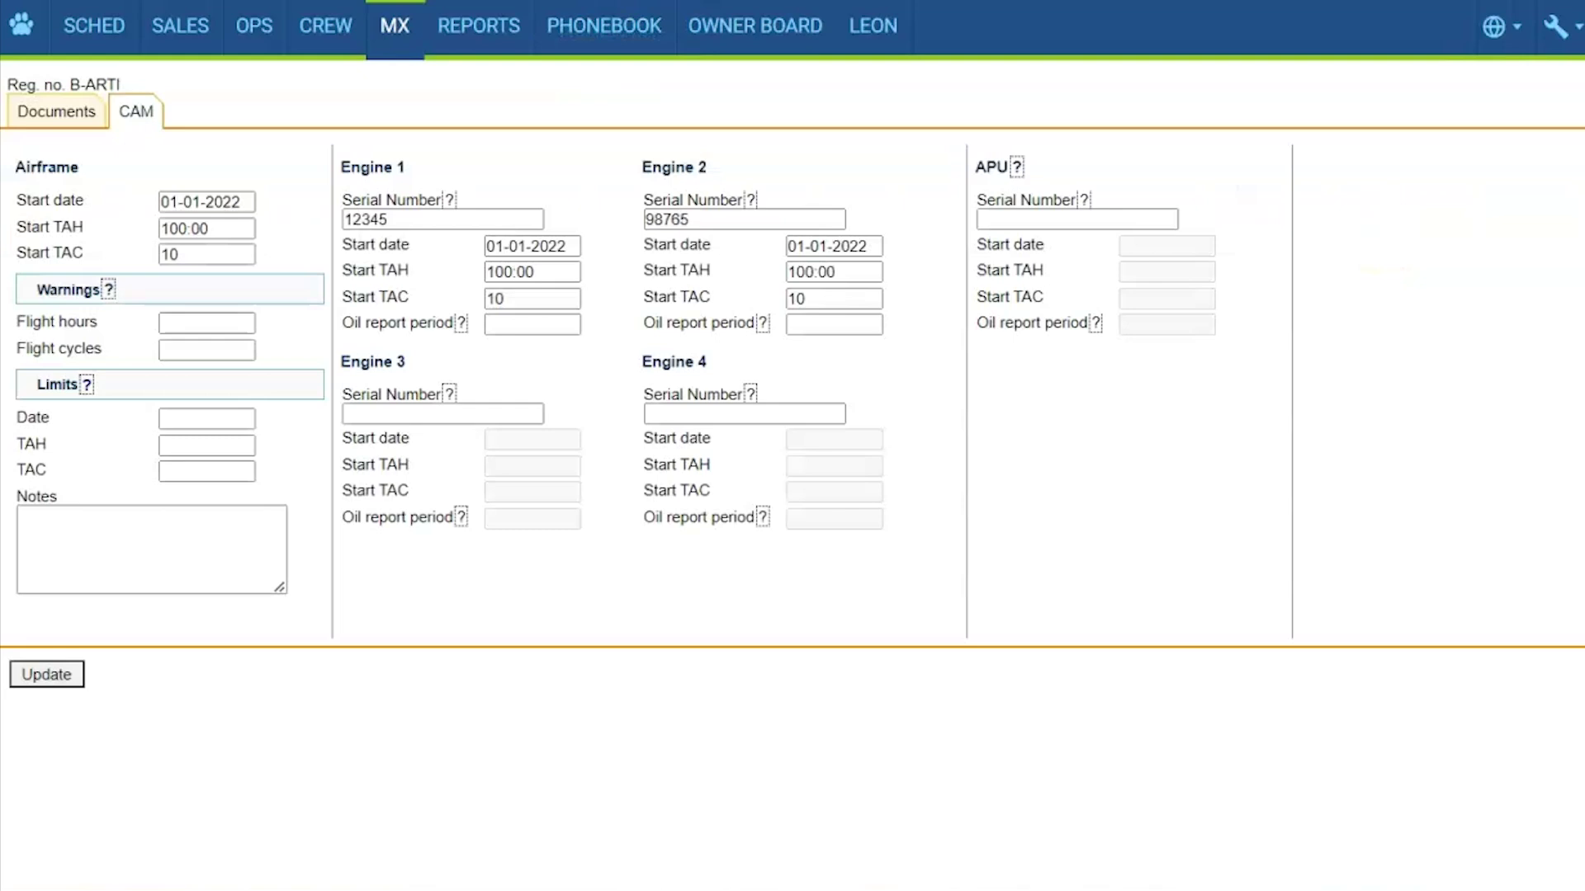
- Set B-ARTI's airframe limits to date 01-04-2024, TAH 1000:00 and TAC 400, and save the update
click(216, 419)
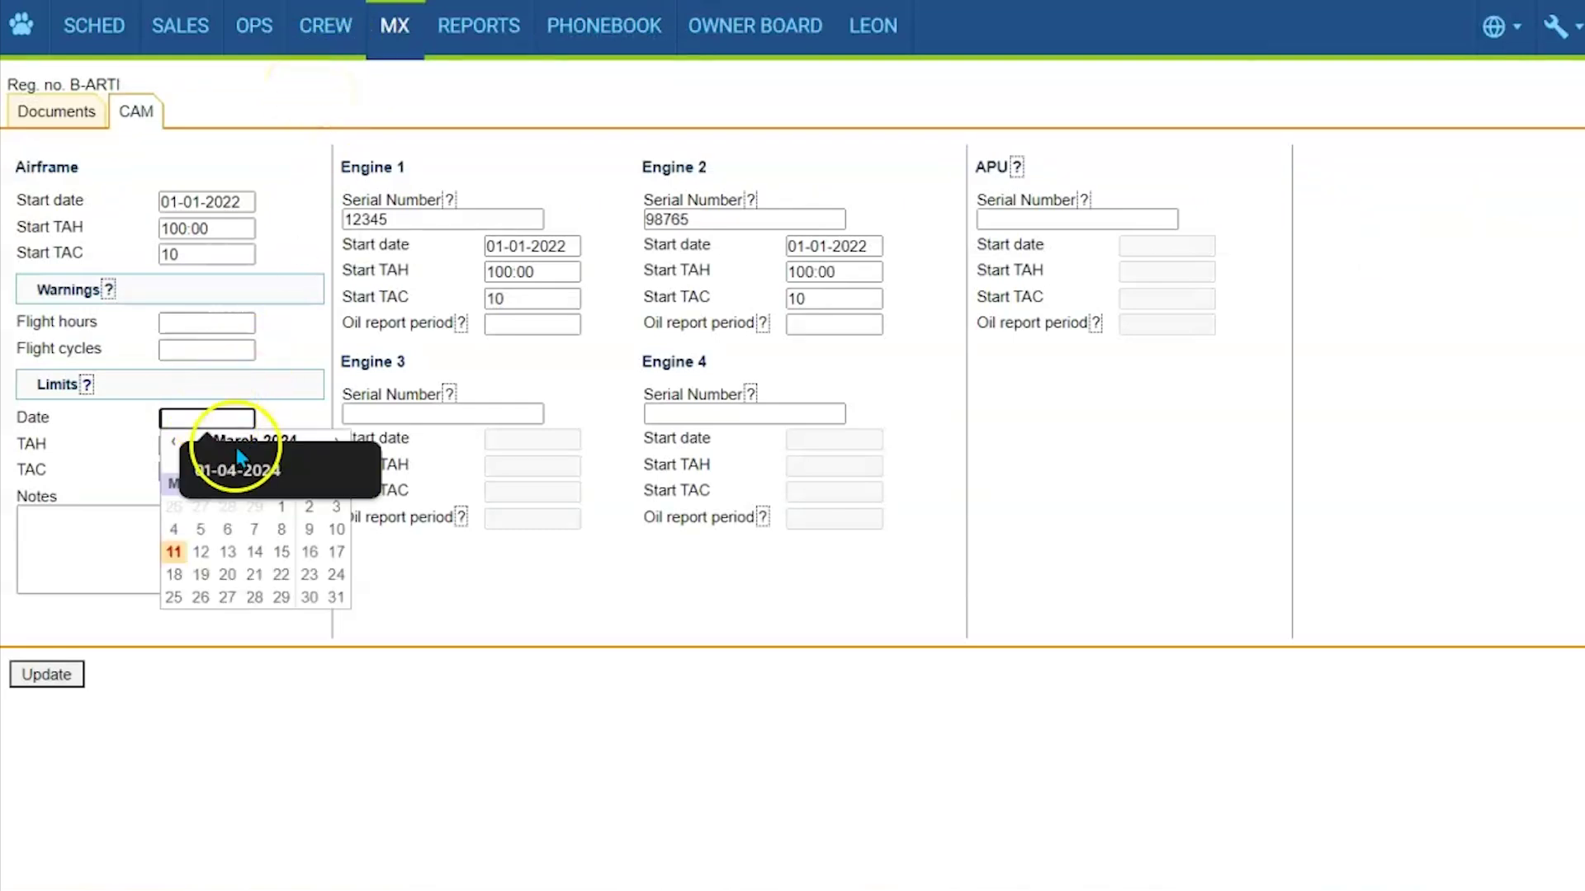
click(236, 468)
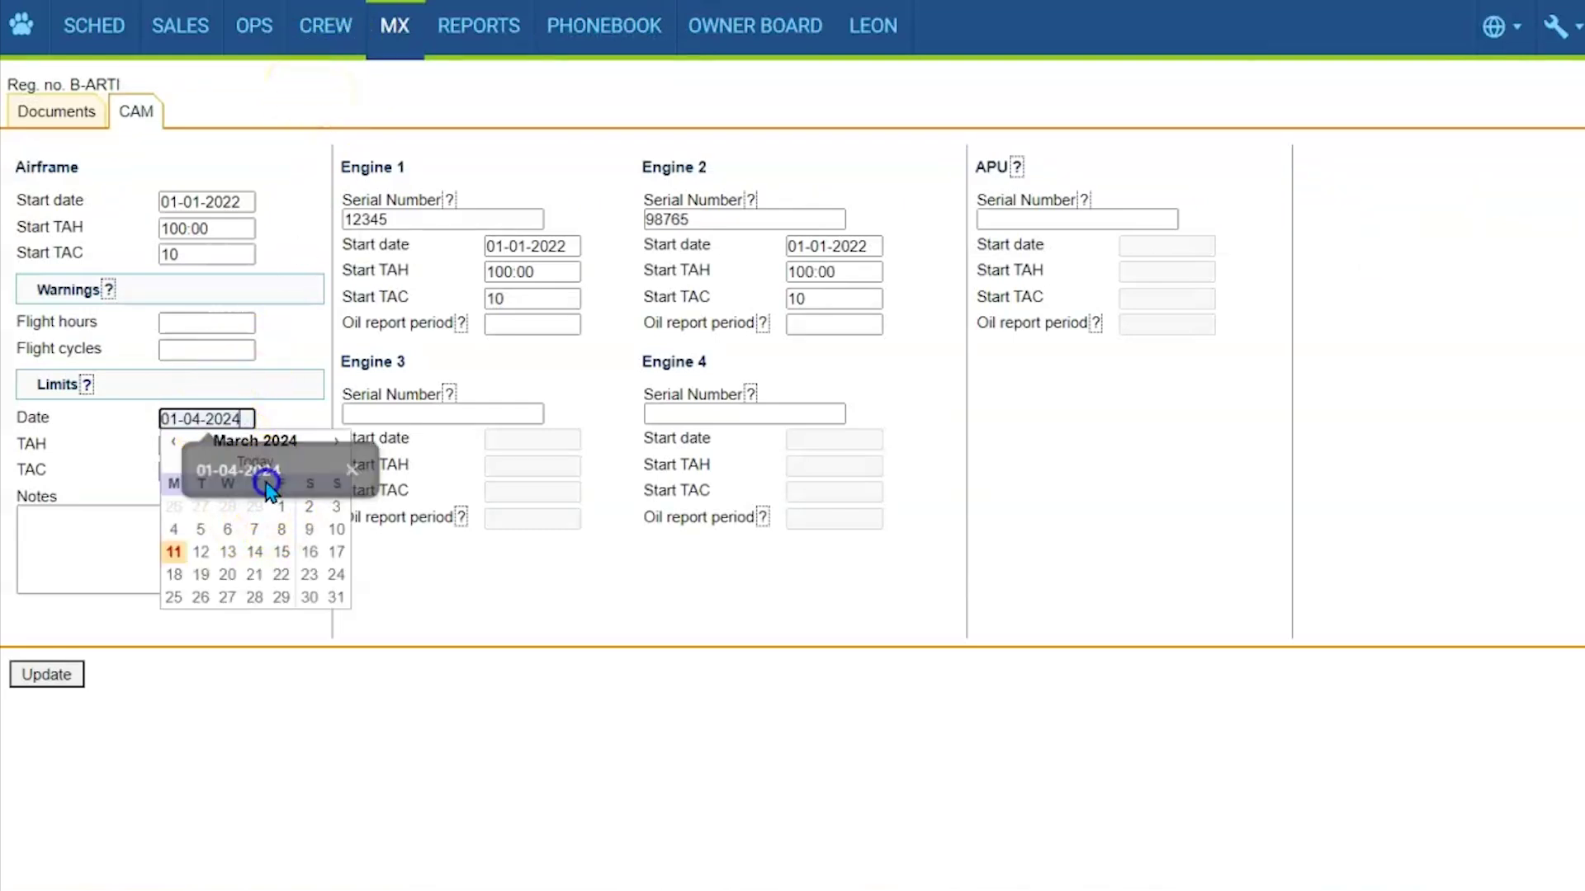
click(134, 464)
click(198, 445)
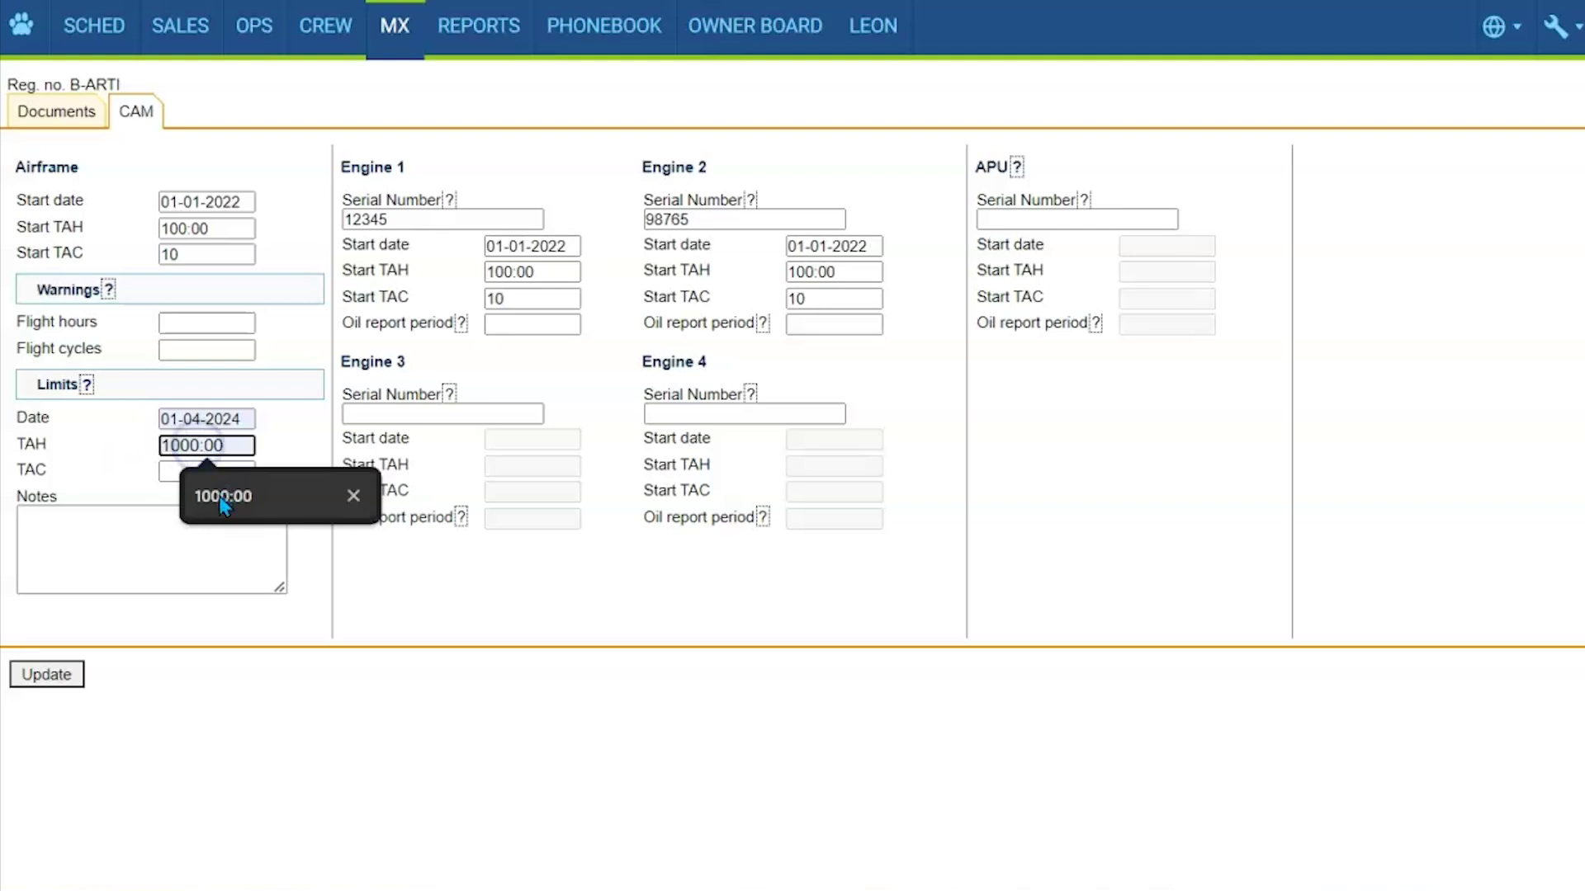
click(221, 500)
click(184, 468)
click(213, 518)
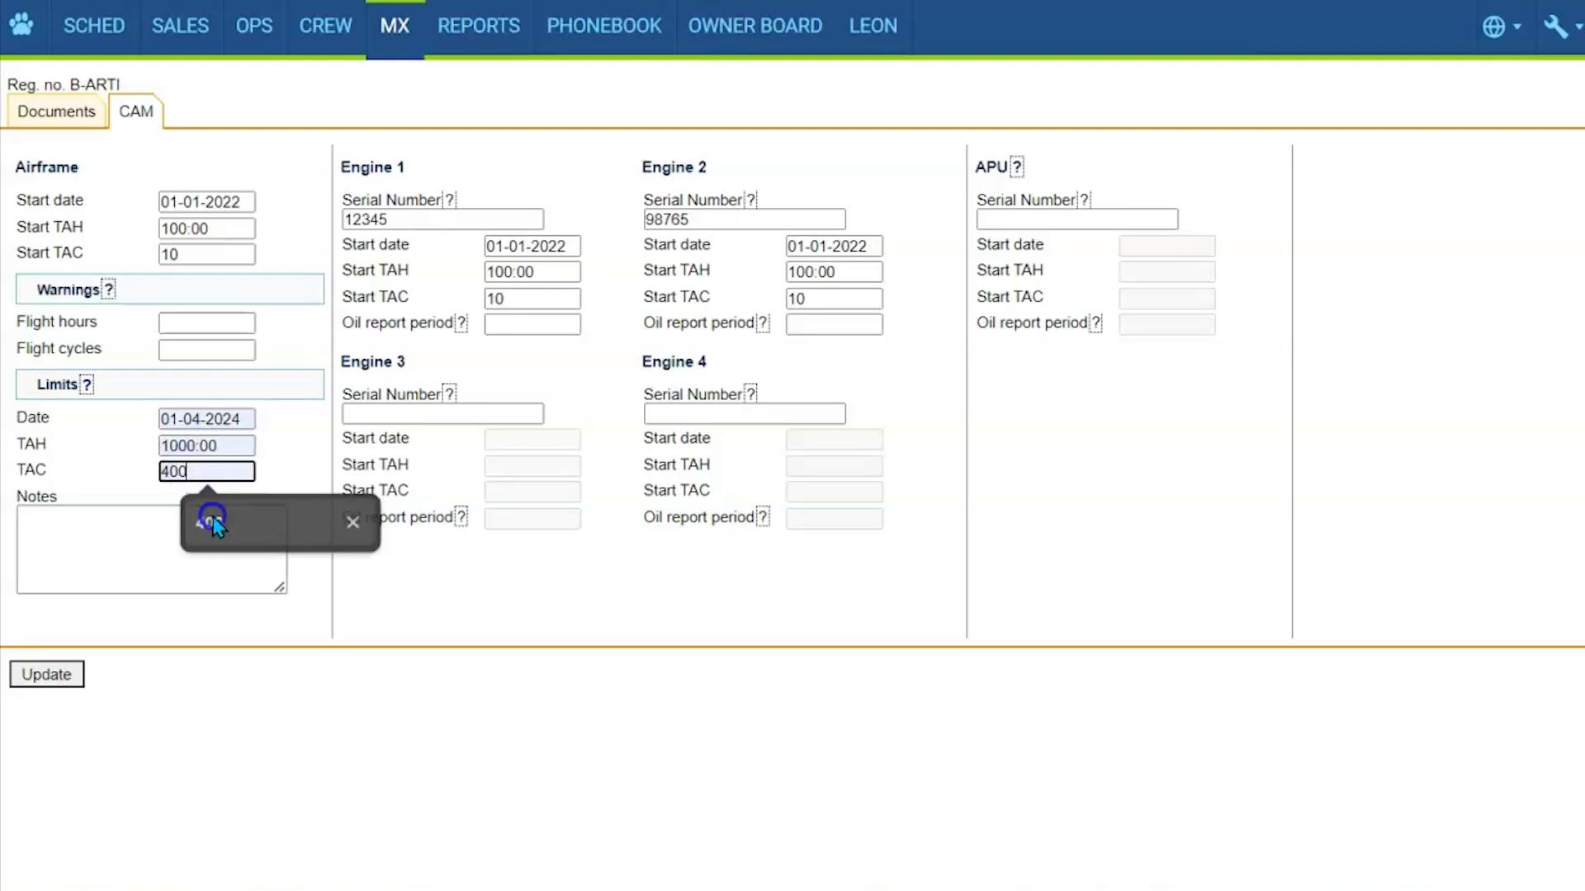
click(56, 680)
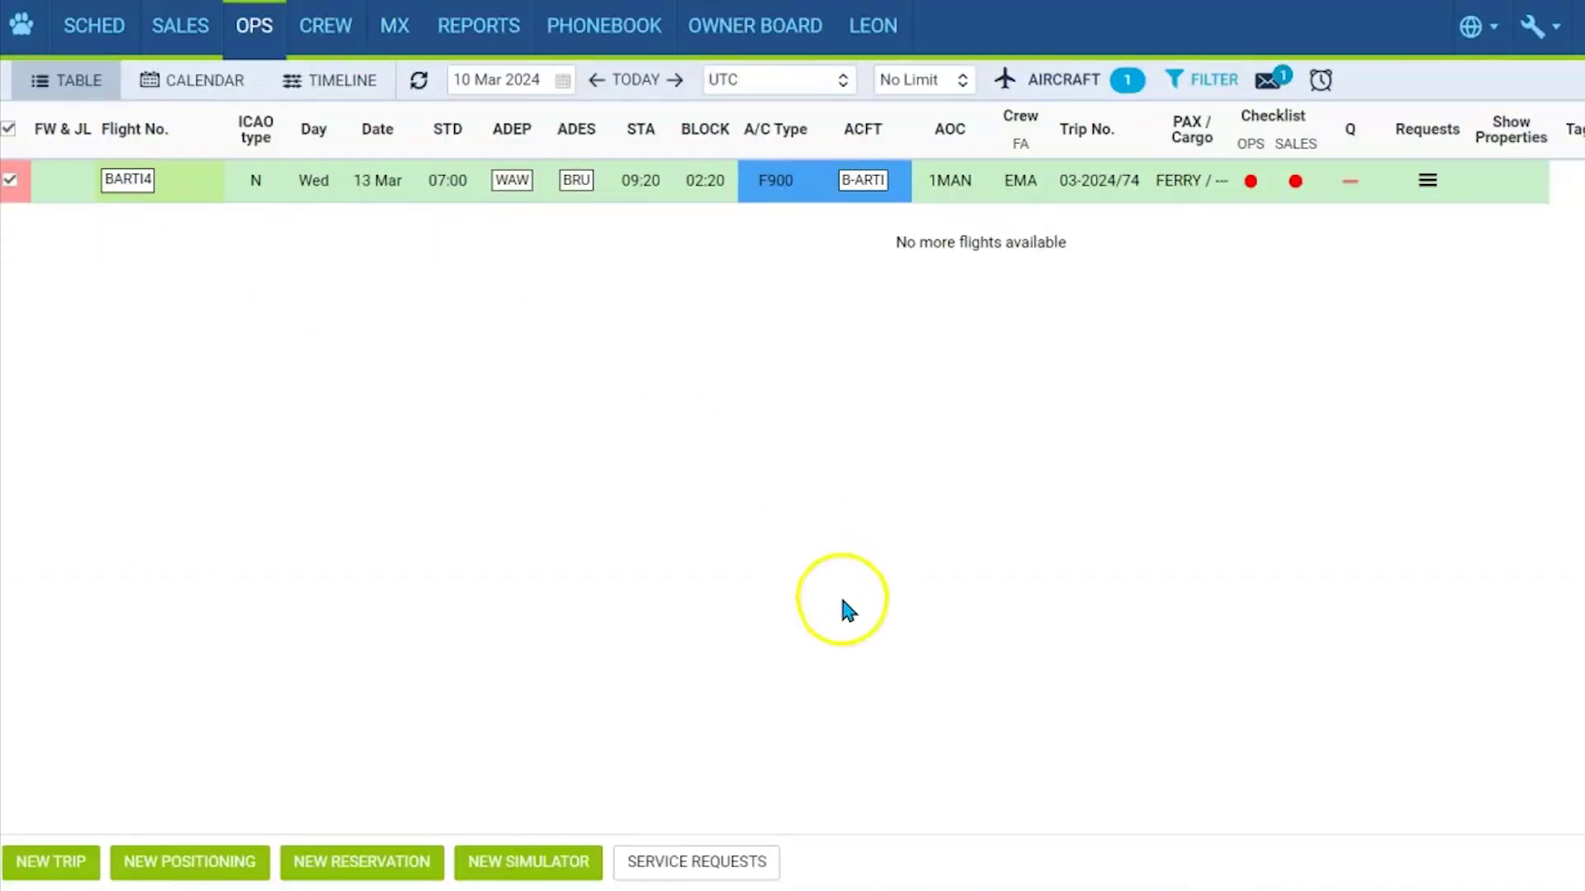
- Open the trip of flight BARTI4 for editing in OPS and check the CAMO details of aircraft B-ARTI
click(447, 182)
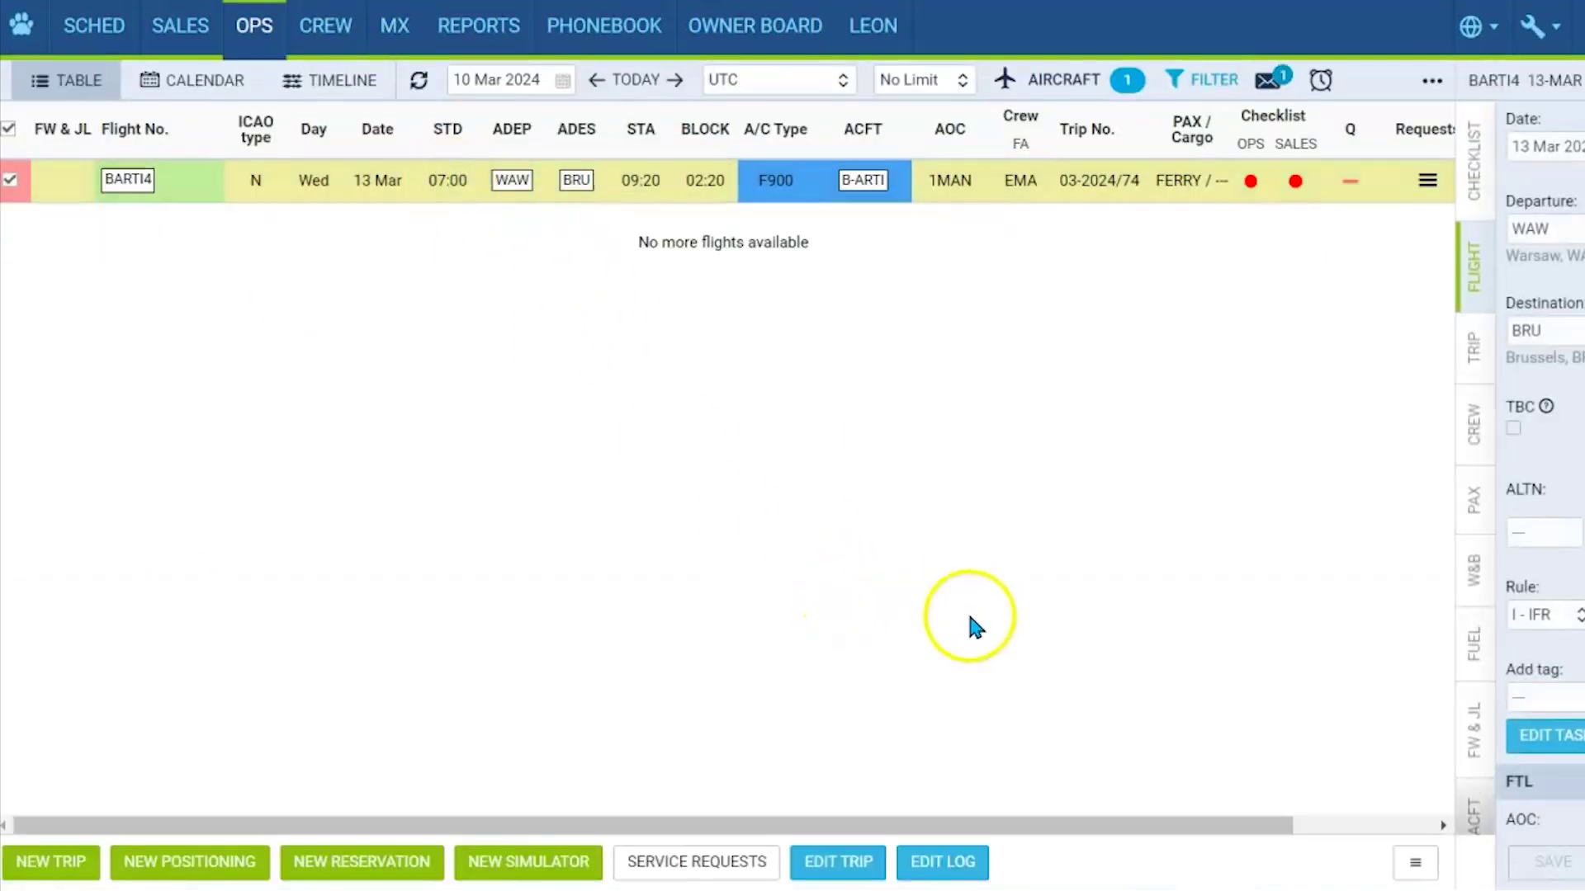
click(855, 867)
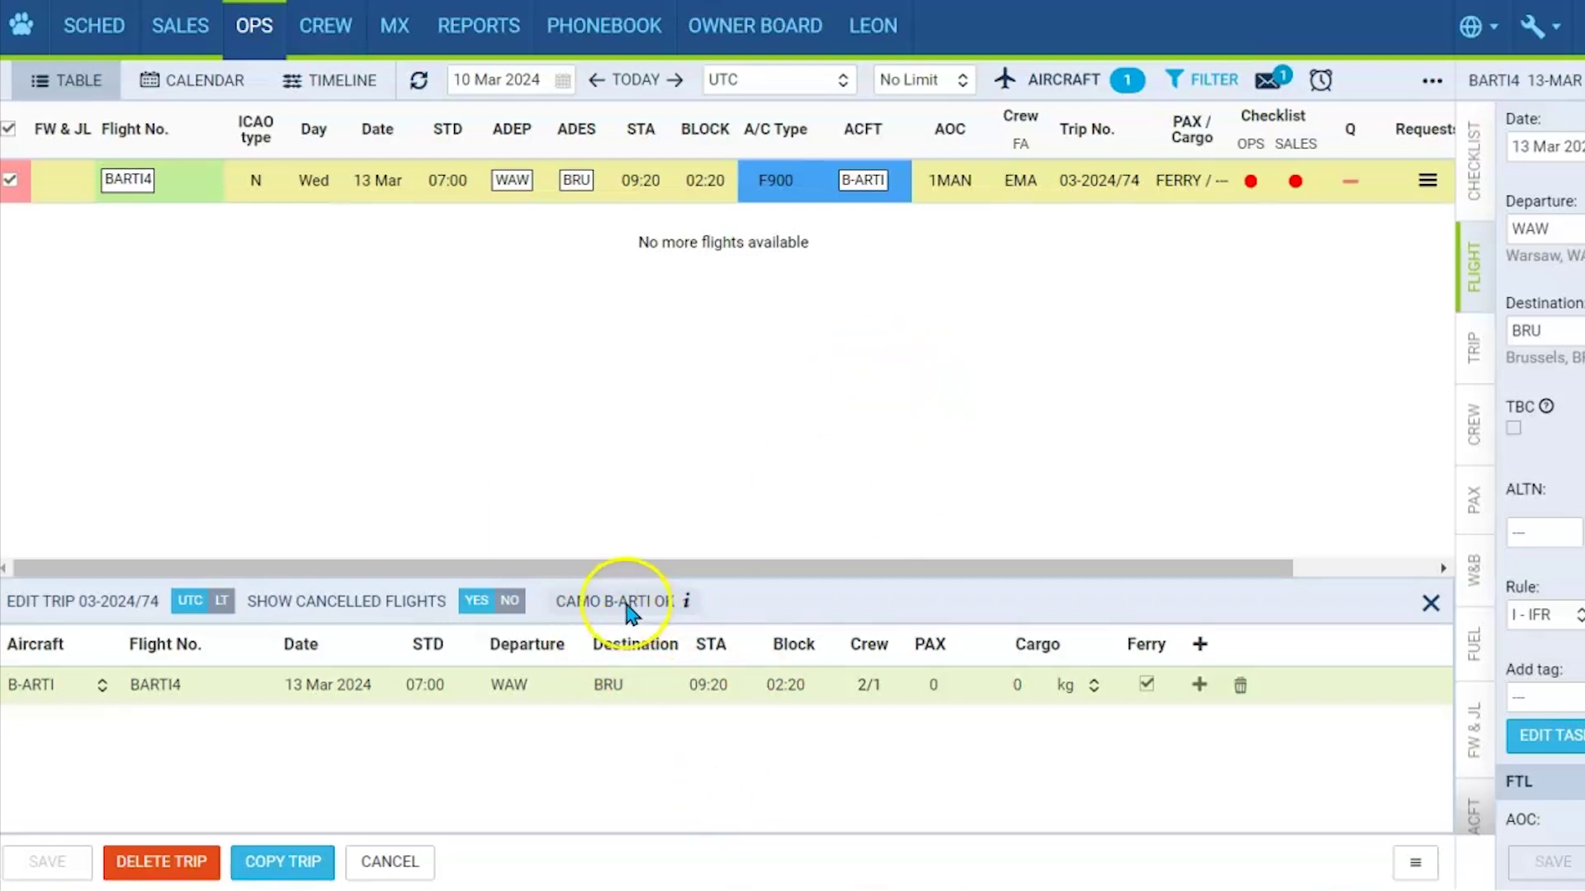
mouse_move(629, 615)
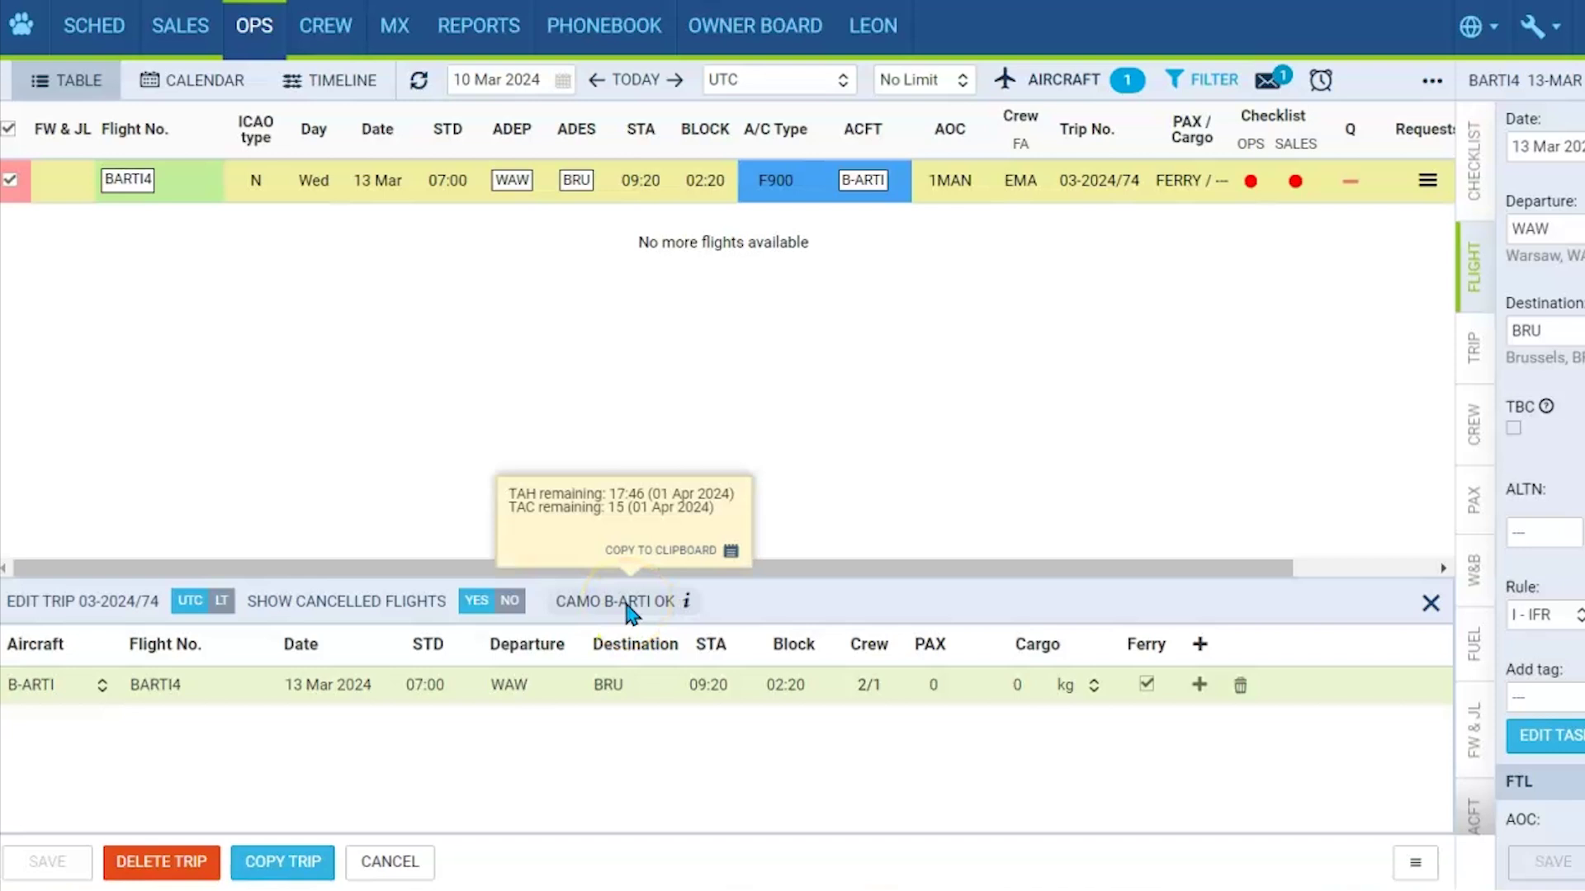
- Set the BARTI4 flight's block time to 22:00 and check the aircraft's CAMO details
click(827, 687)
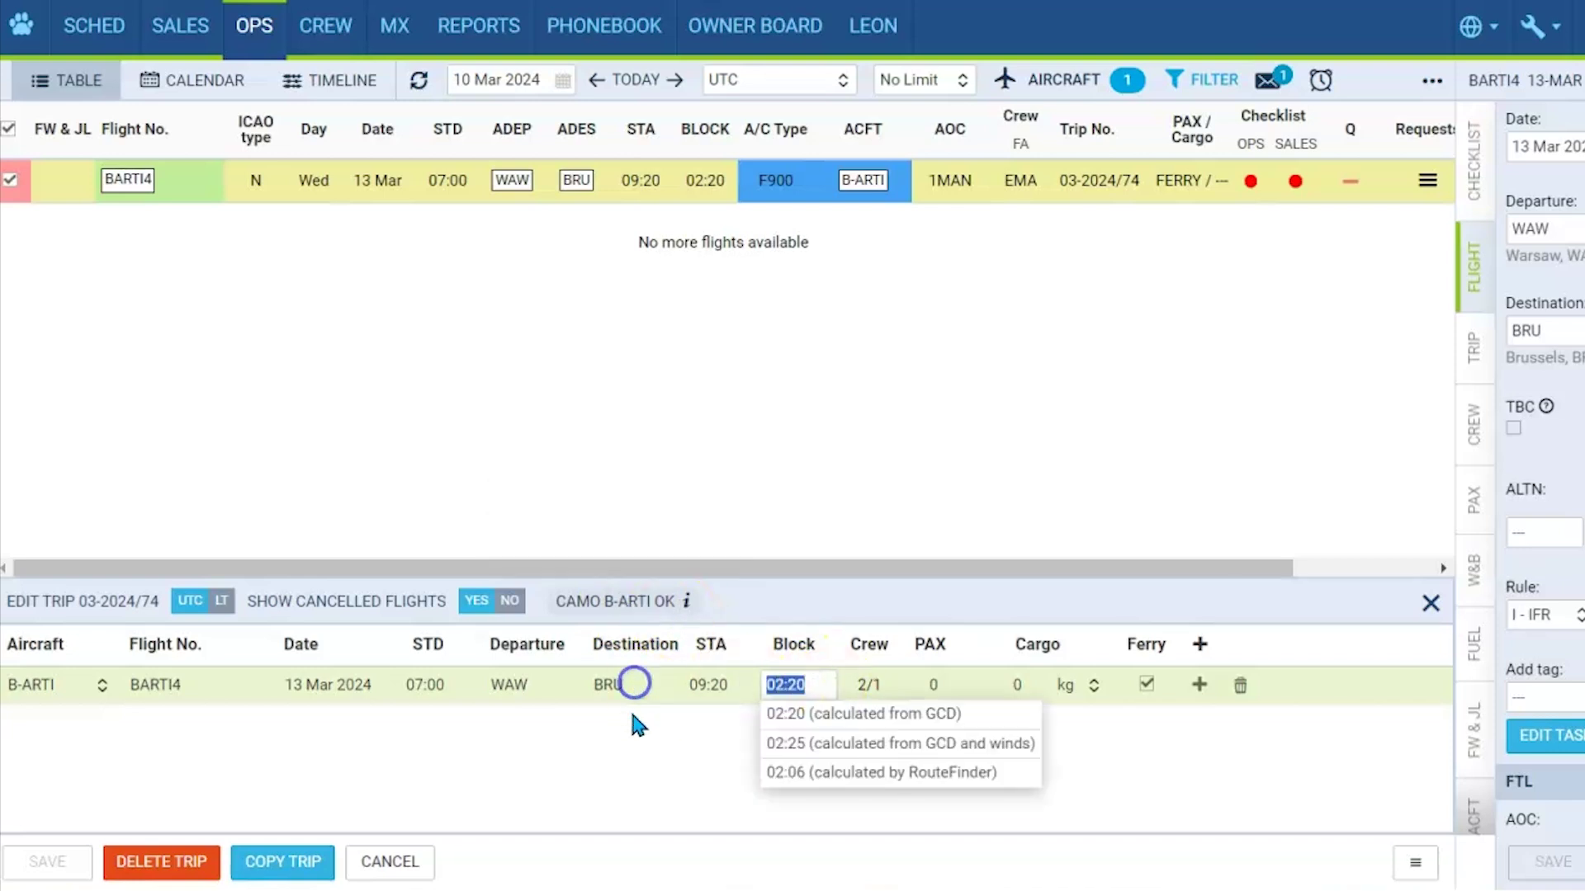
text(2200)
key(Tab)
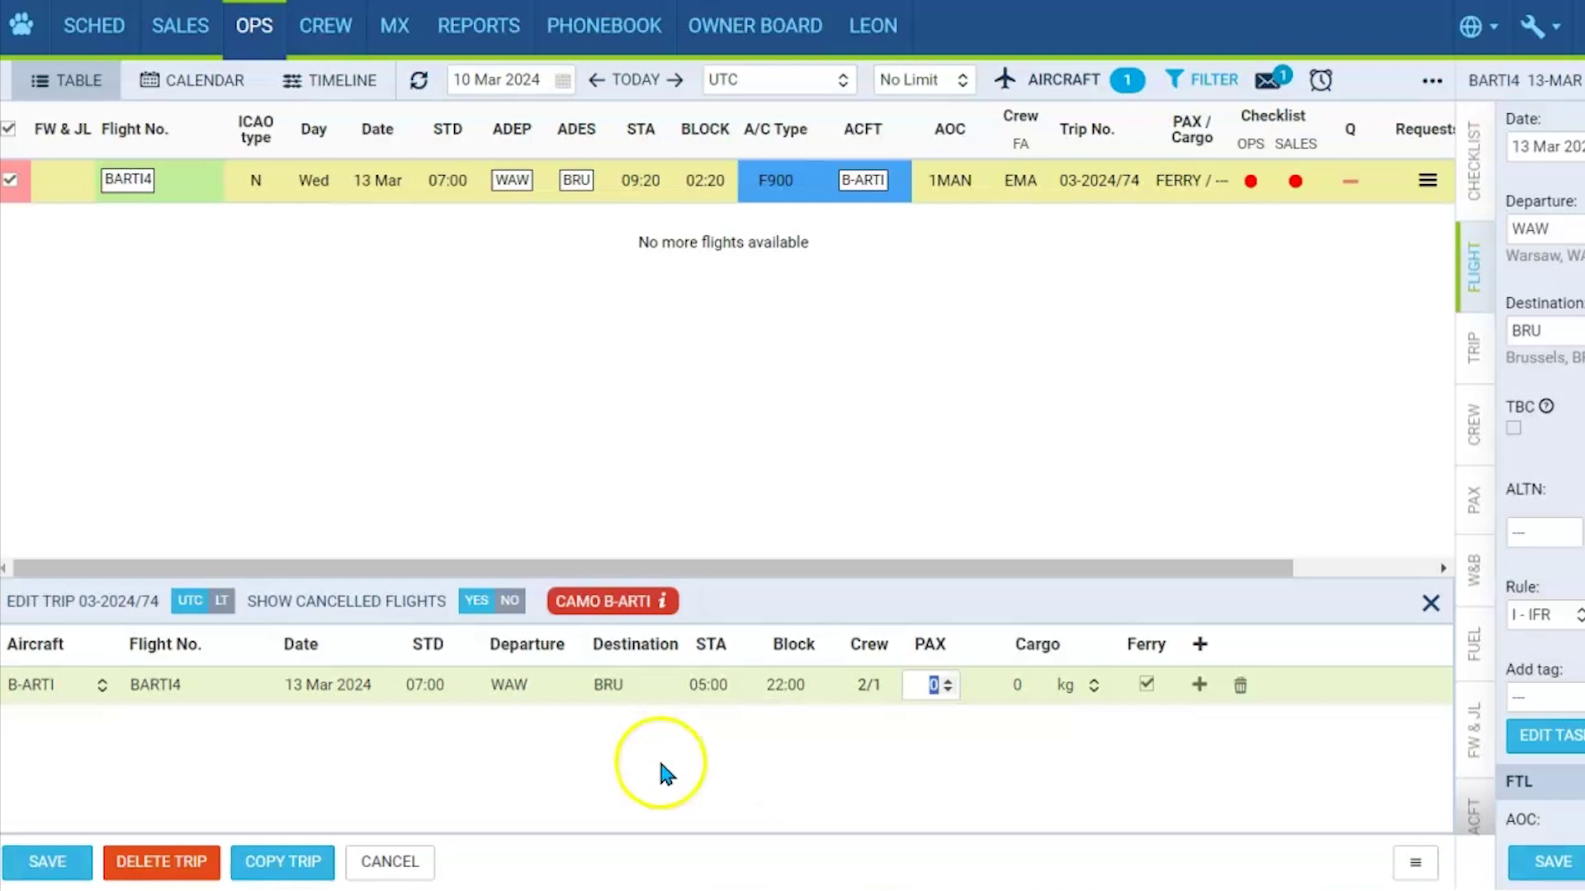
mouse_move(625, 611)
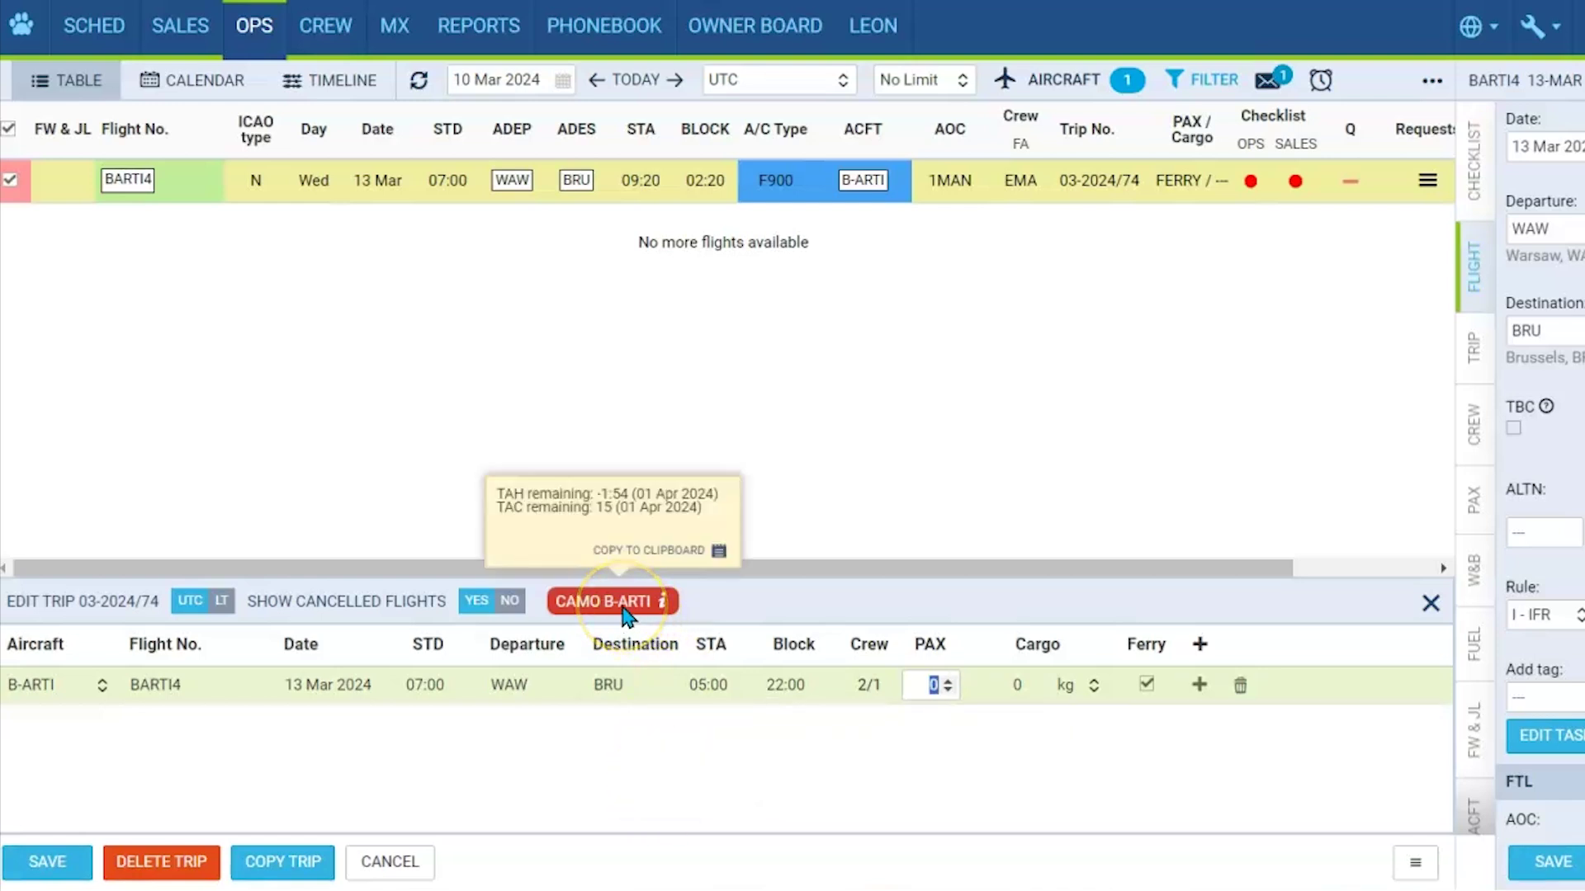
- Set the BARTI4 flight's block time to 18:00, check the CAMO details, and close the trip editor without saving
click(785, 685)
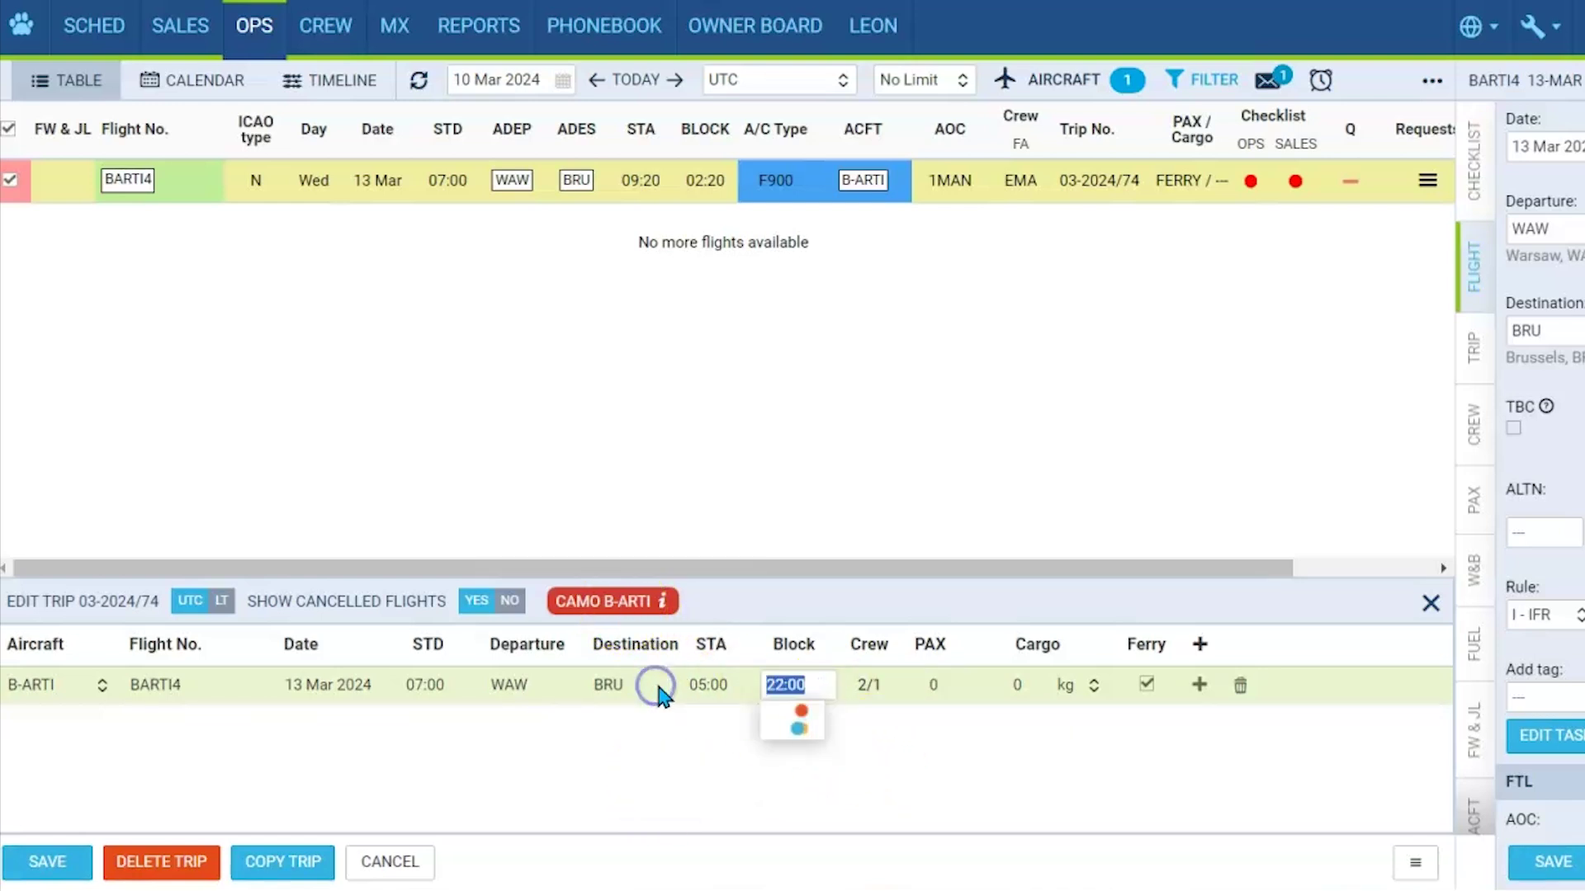
text(1800)
key(Tab)
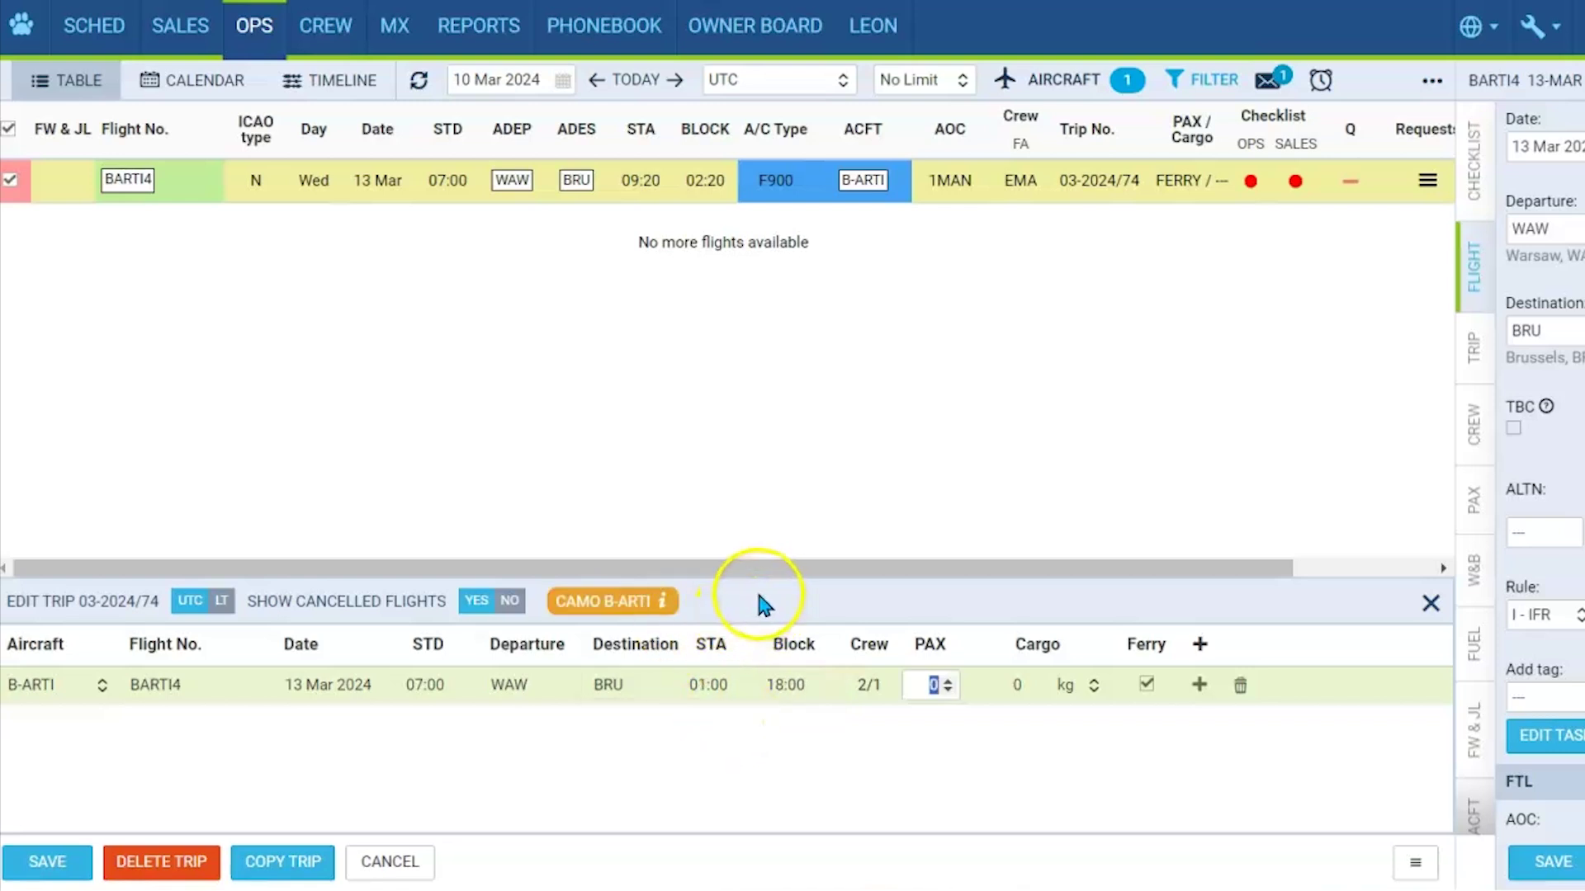
mouse_move(634, 608)
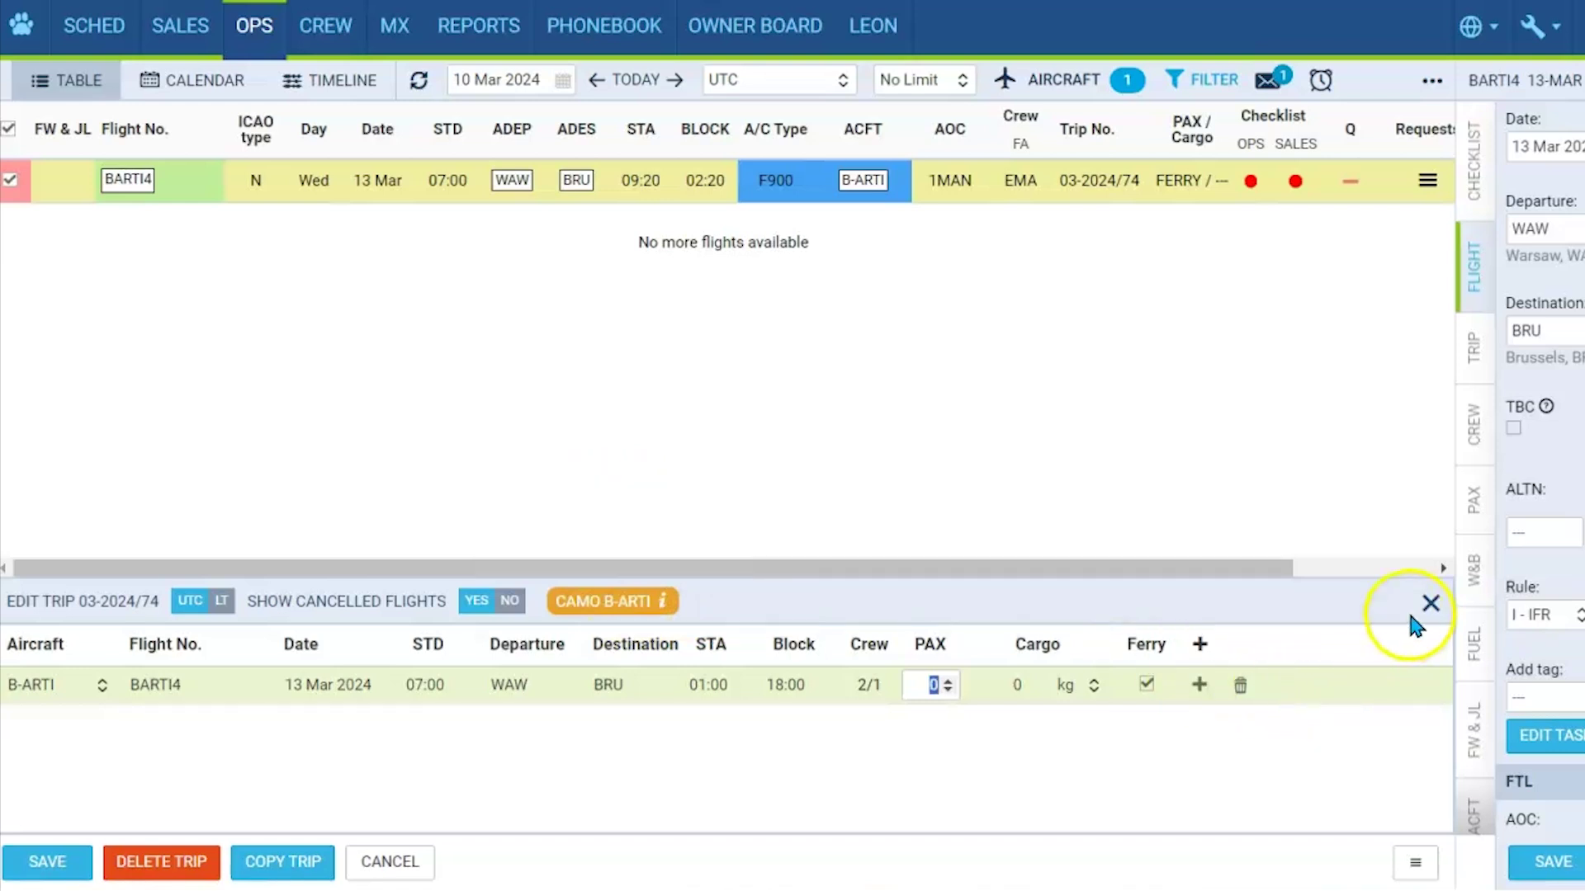
click(1430, 603)
click(918, 508)
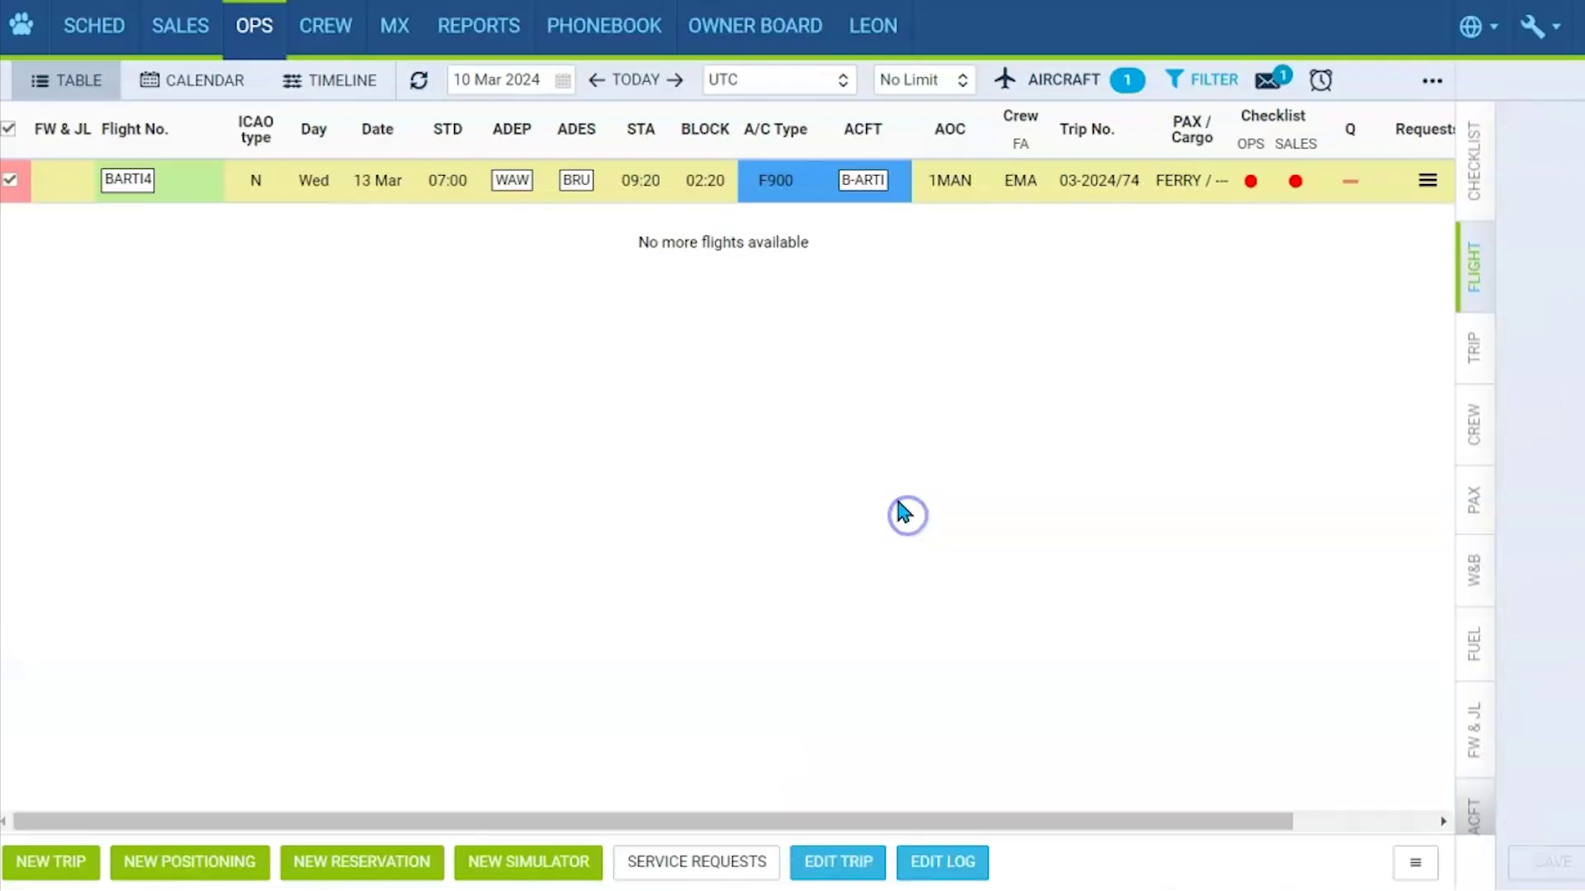
- Open B-ARTI's CAM settings in MX and clear the airframe limit date, TAH and TAC
click(391, 30)
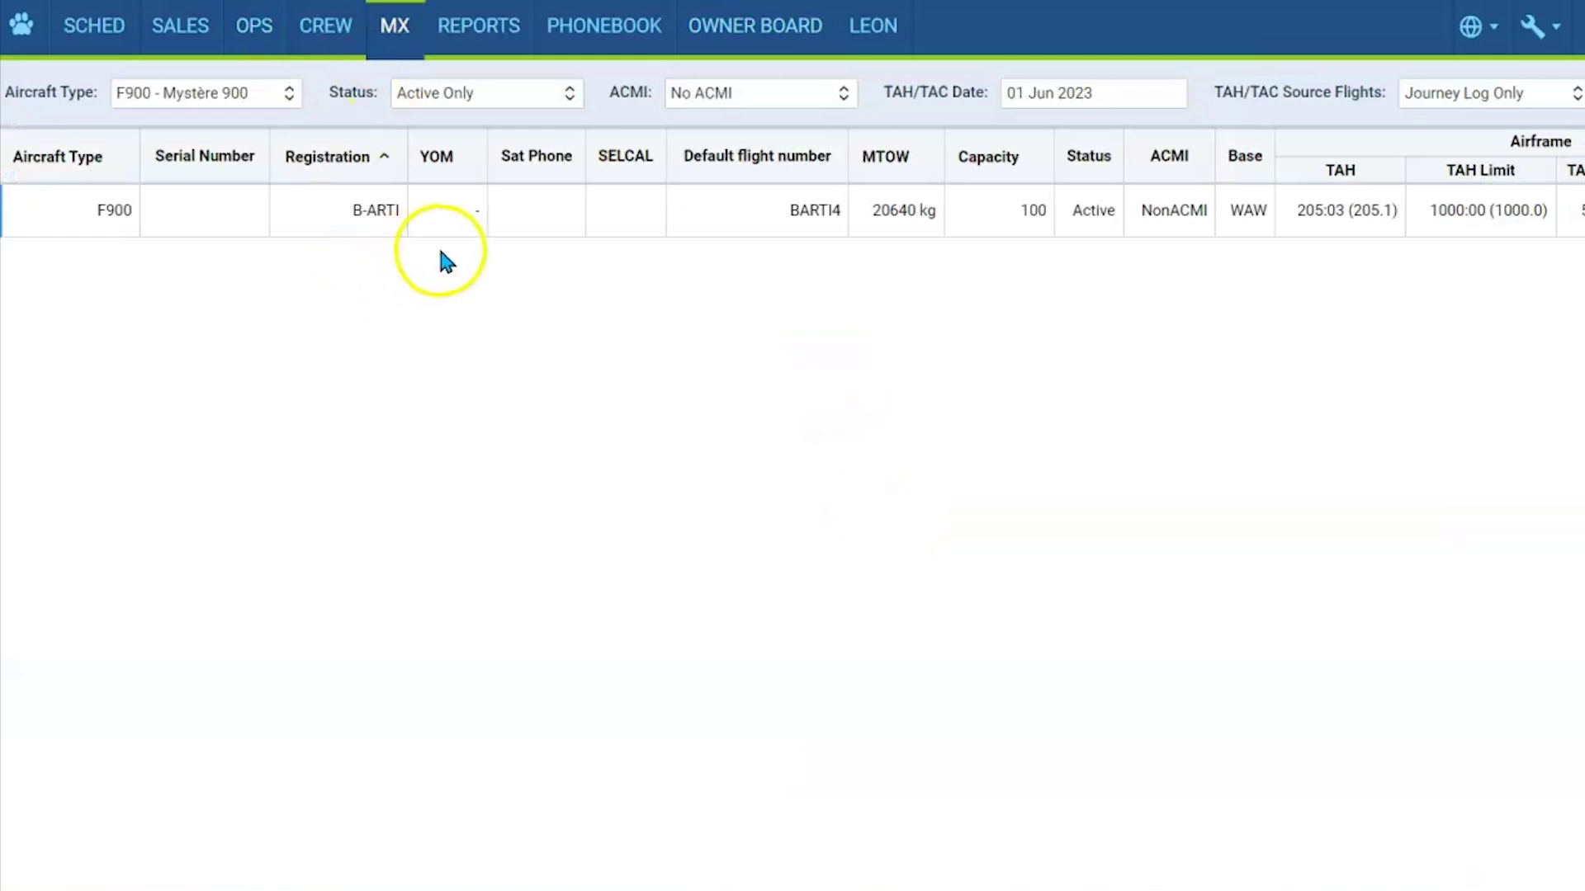
click(429, 211)
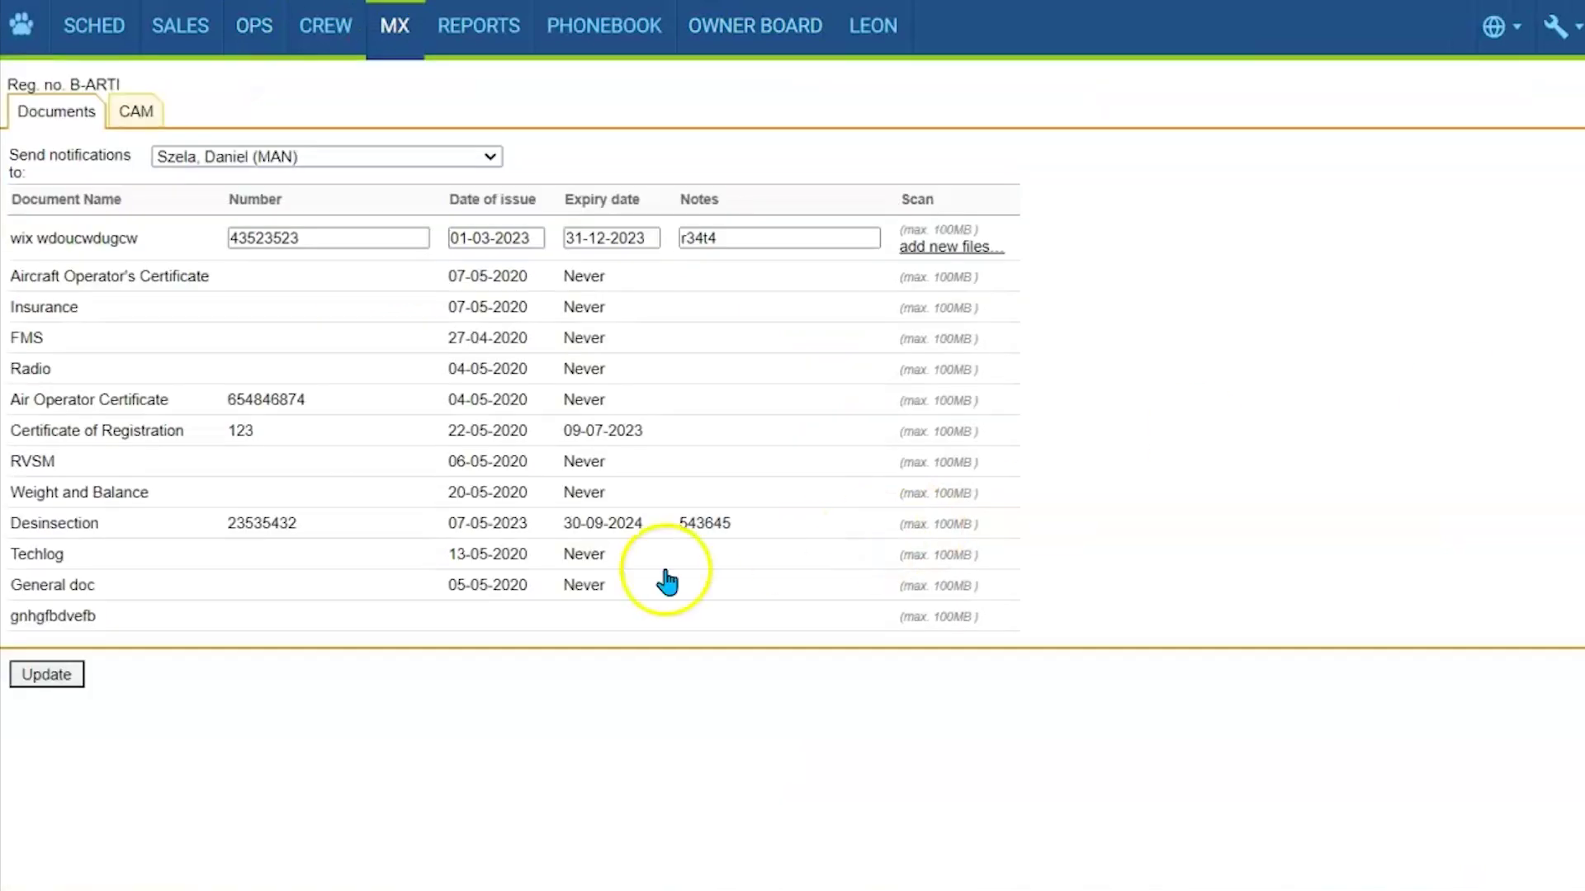
click(136, 111)
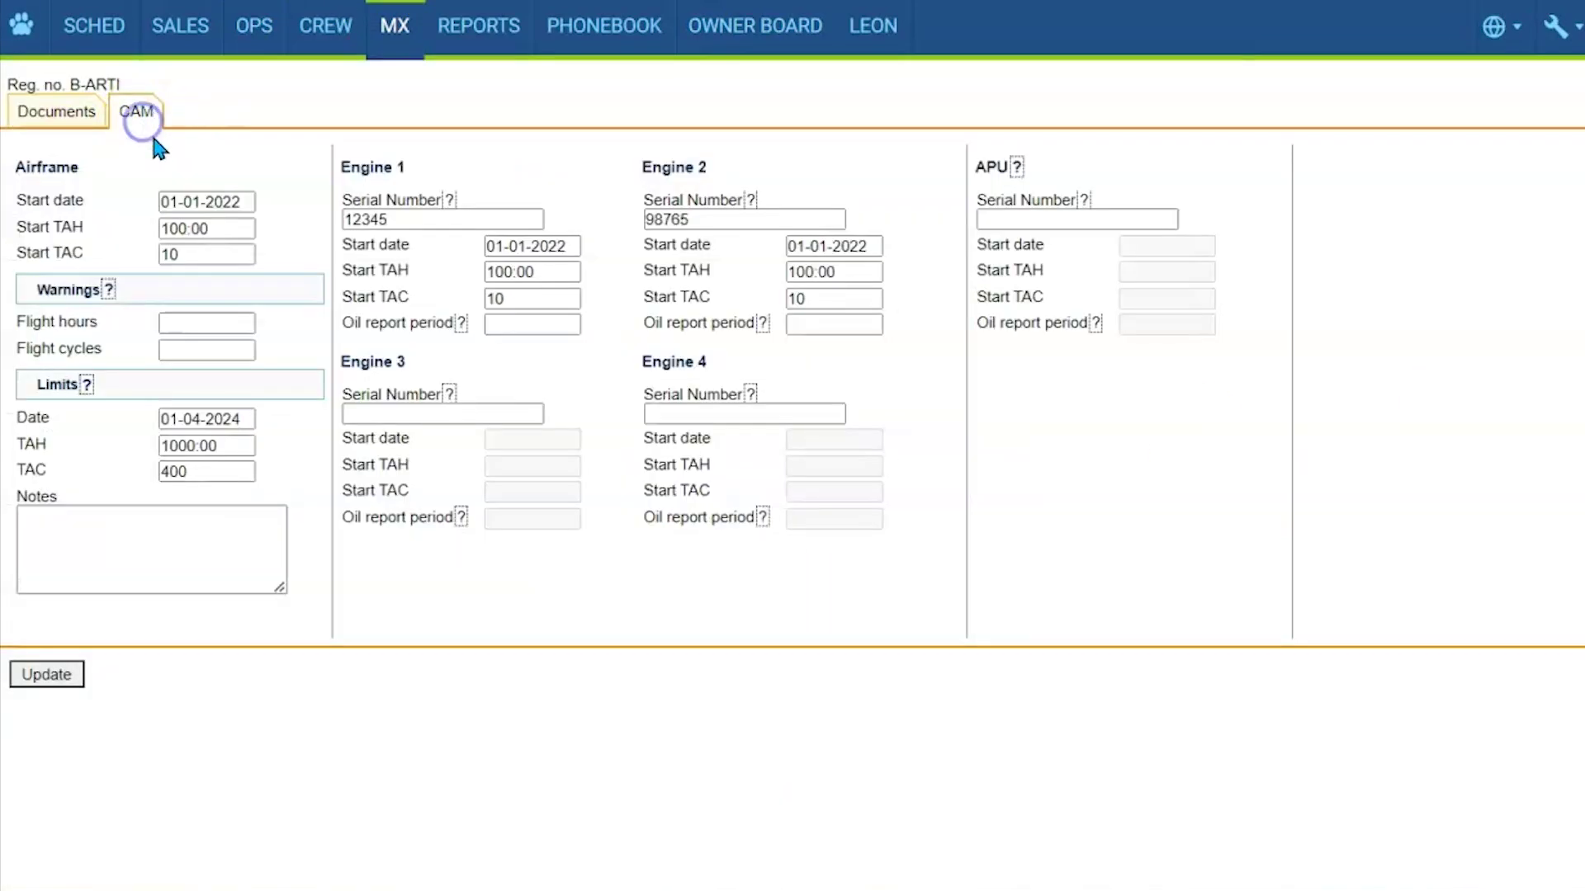
drag(264, 480, 88, 464)
key(BackSpace)
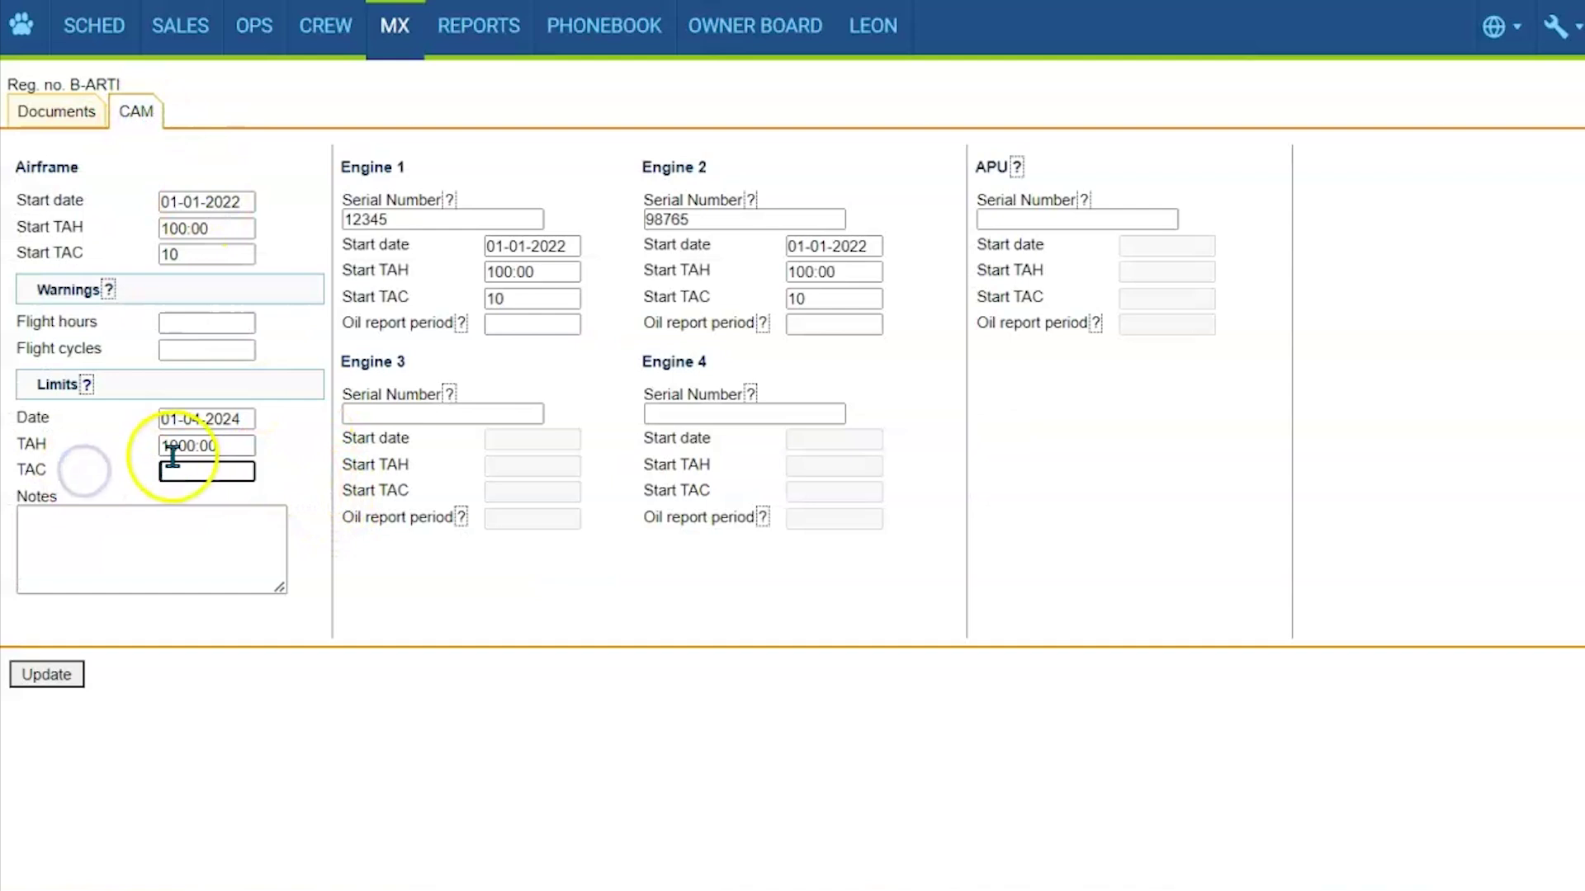
drag(230, 445, 114, 435)
key(BackSpace)
drag(252, 419, 124, 410)
key(BackSpace)
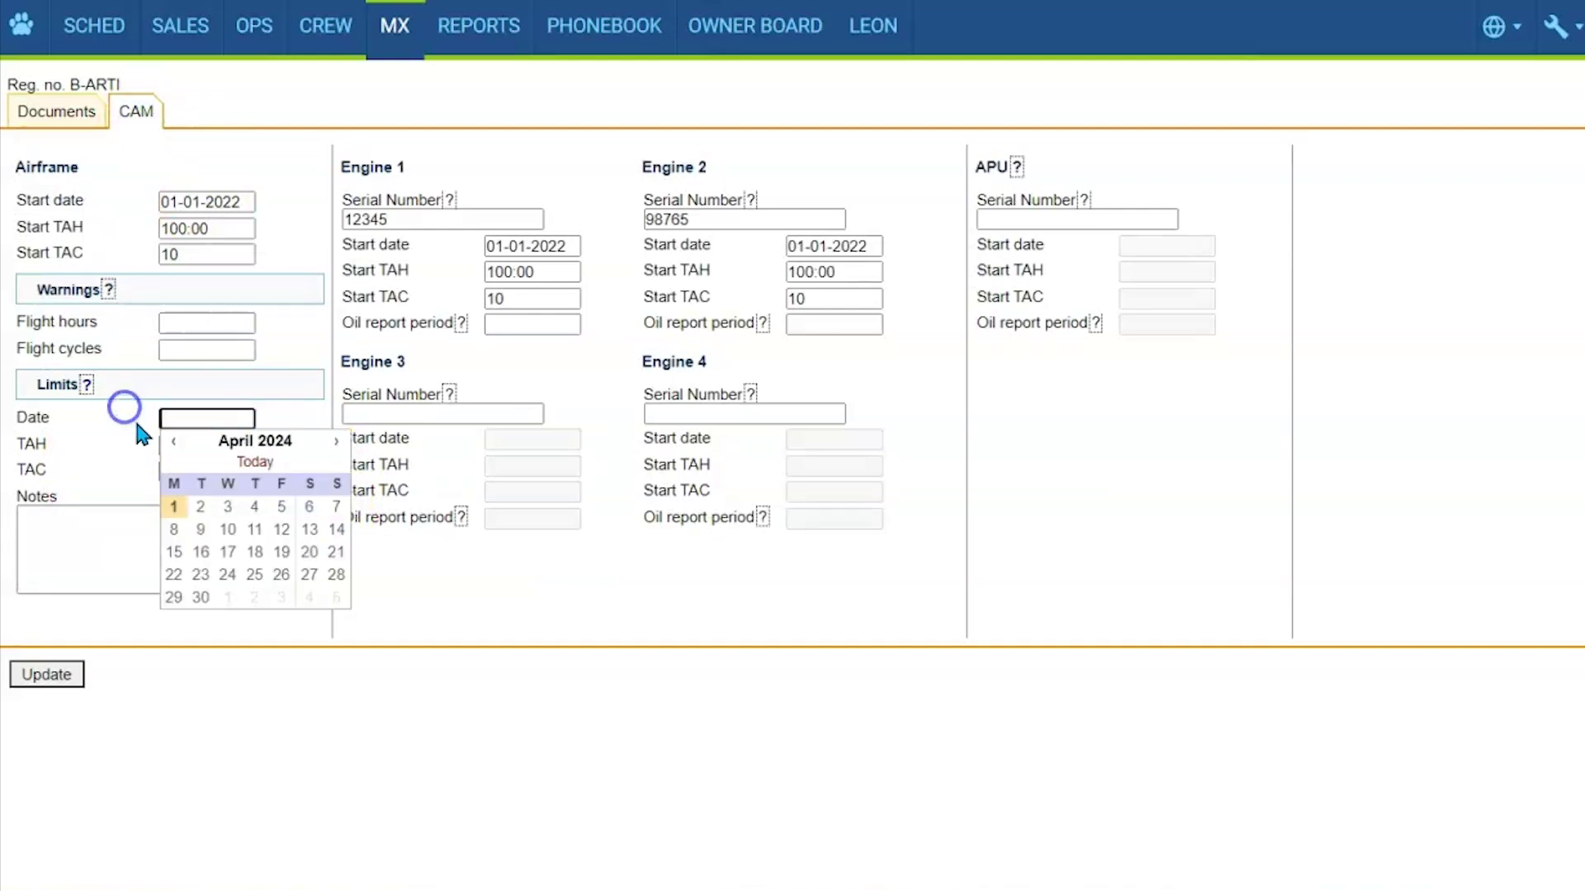
click(503, 726)
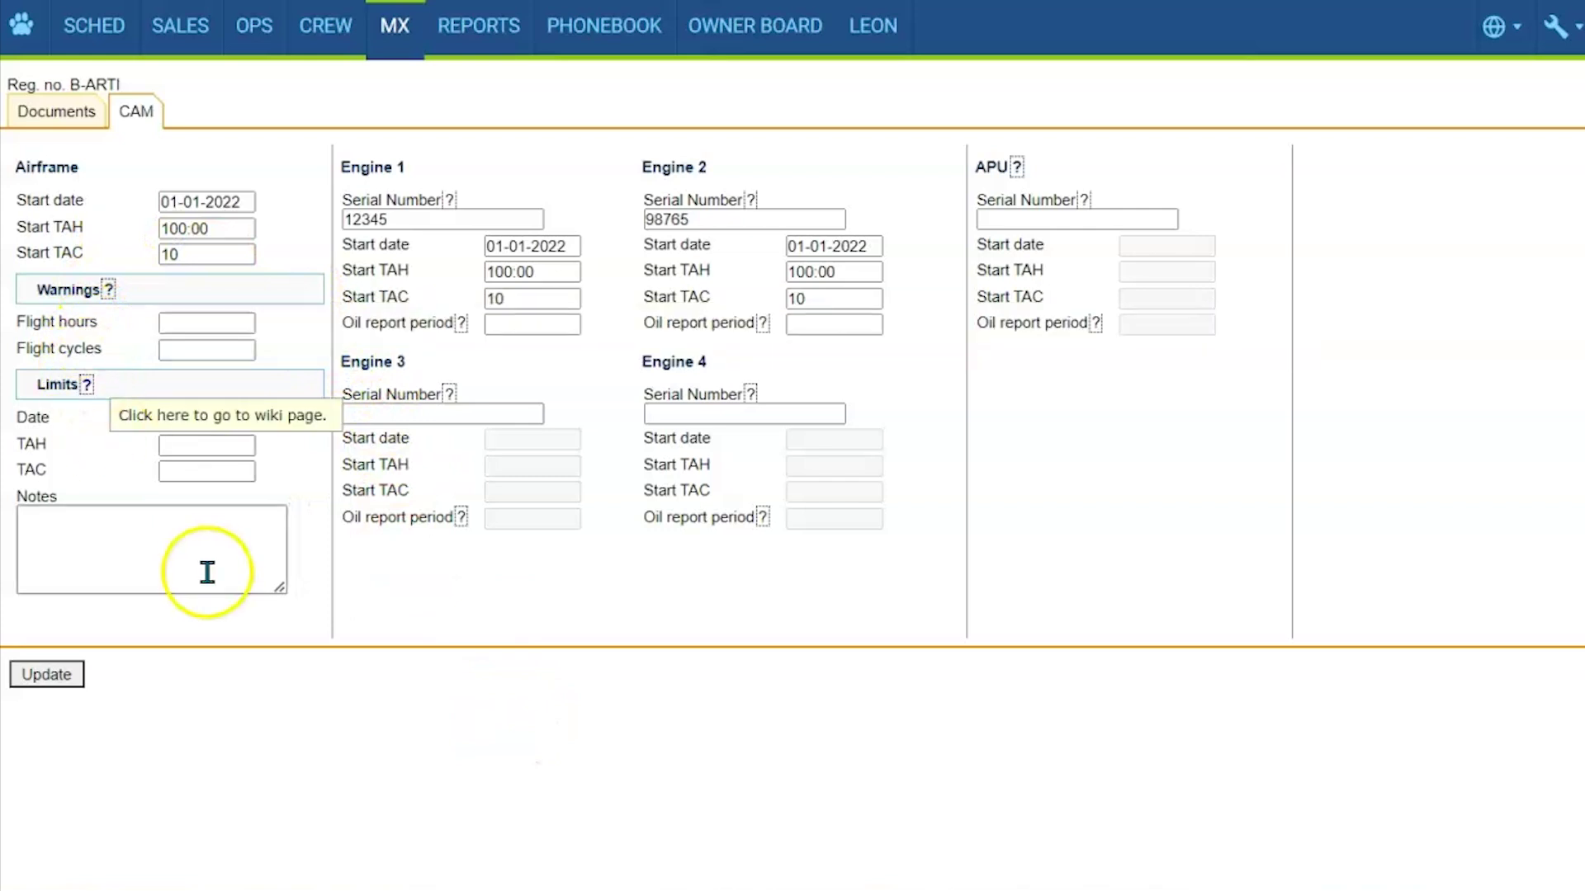
- Set B-ARTI's airframe warnings to 15:00 flight hours and 10 flight cycles
click(187, 324)
click(213, 375)
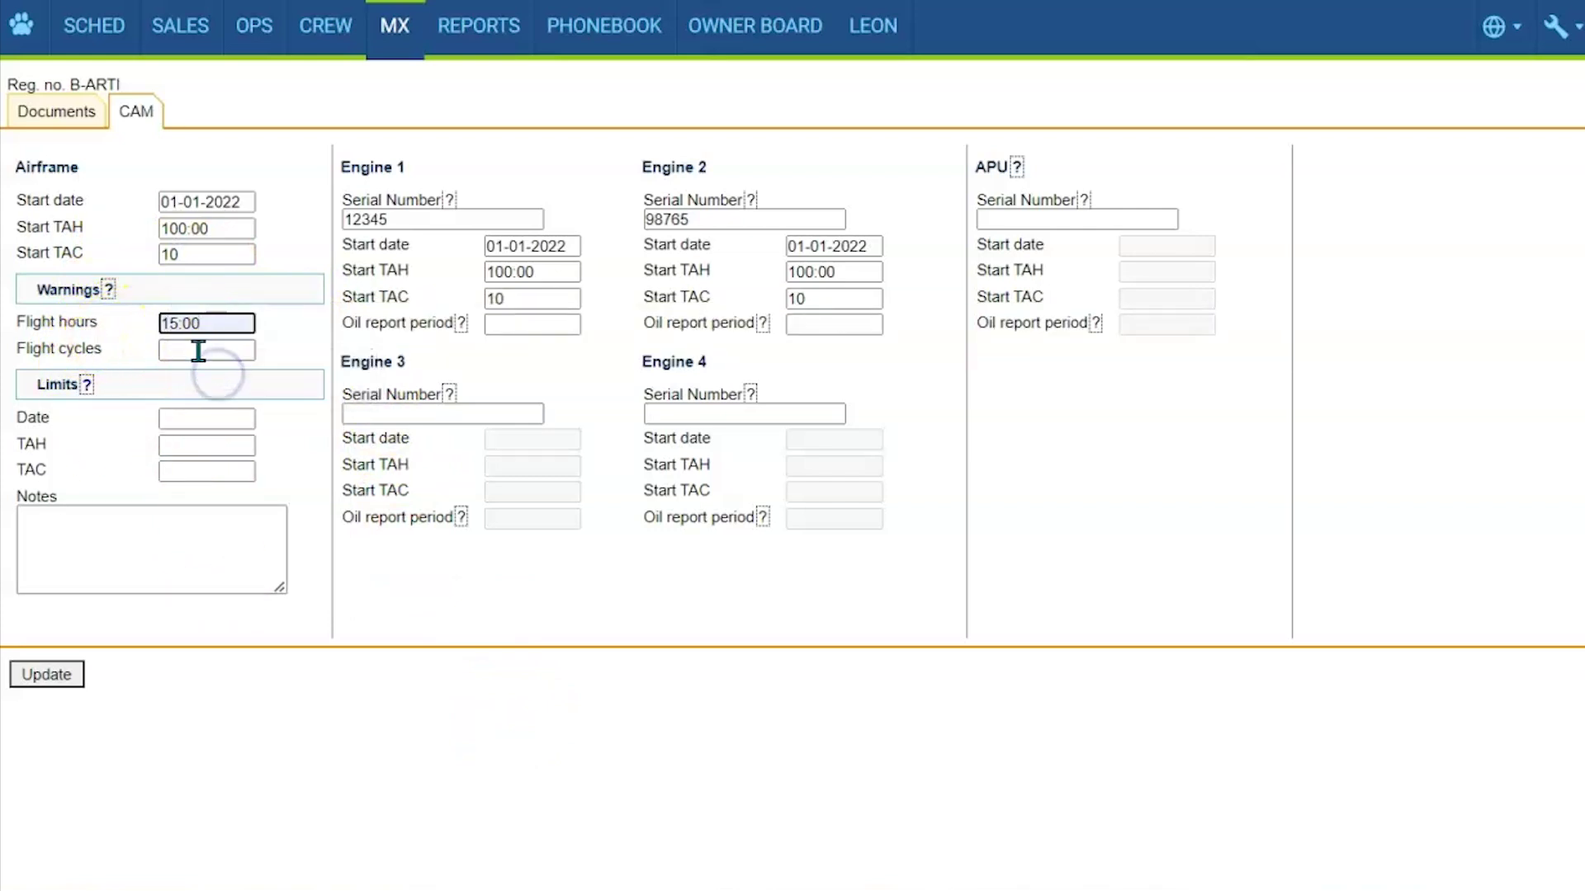
click(198, 351)
text(10)
click(207, 408)
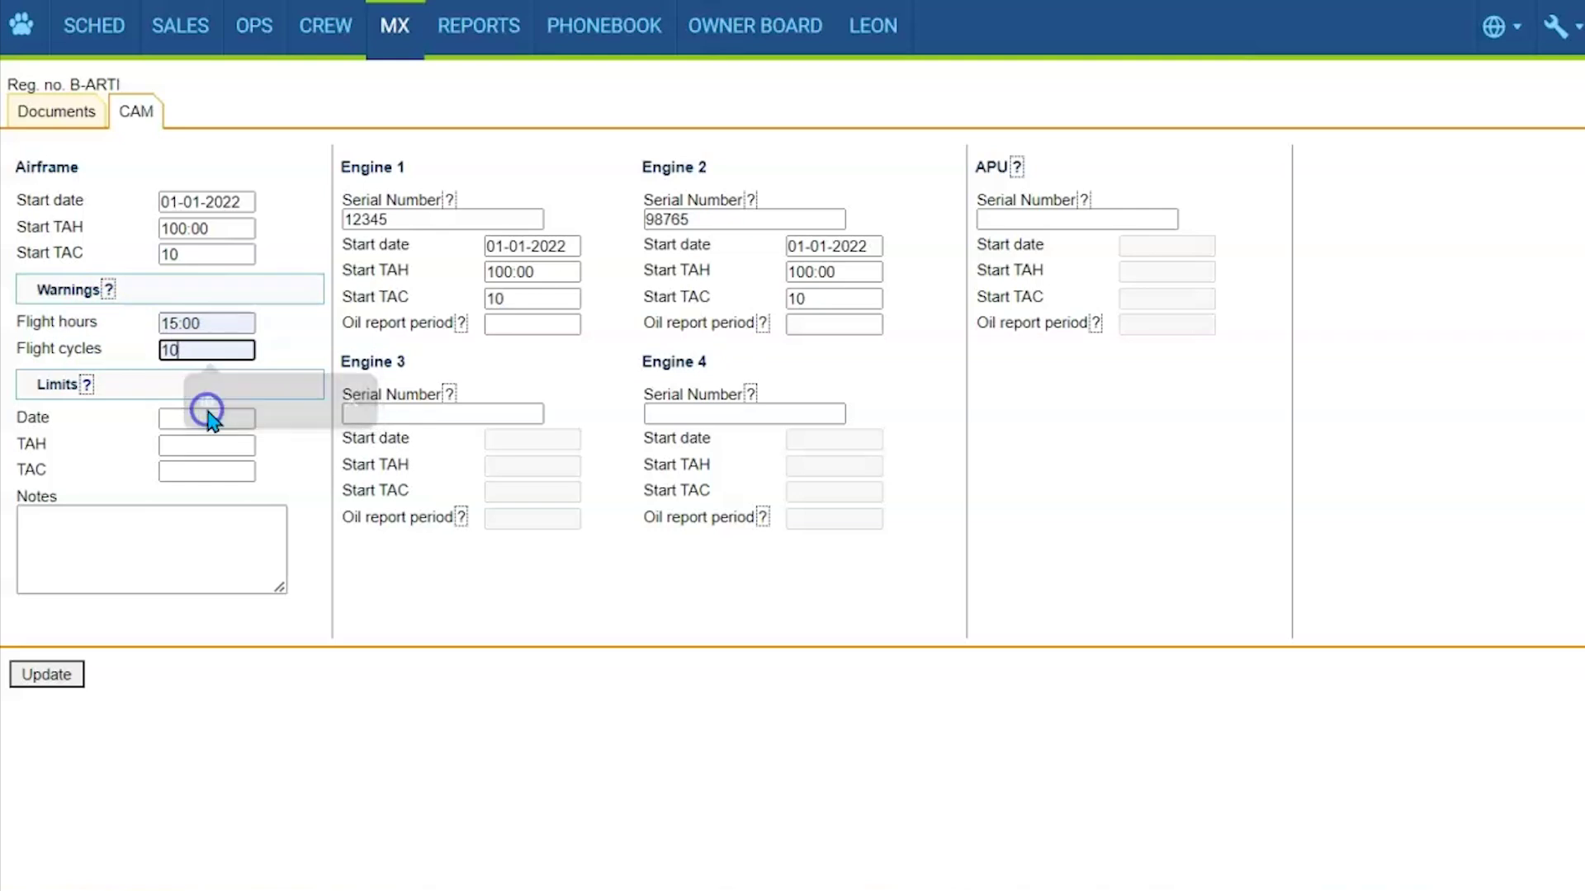
click(309, 322)
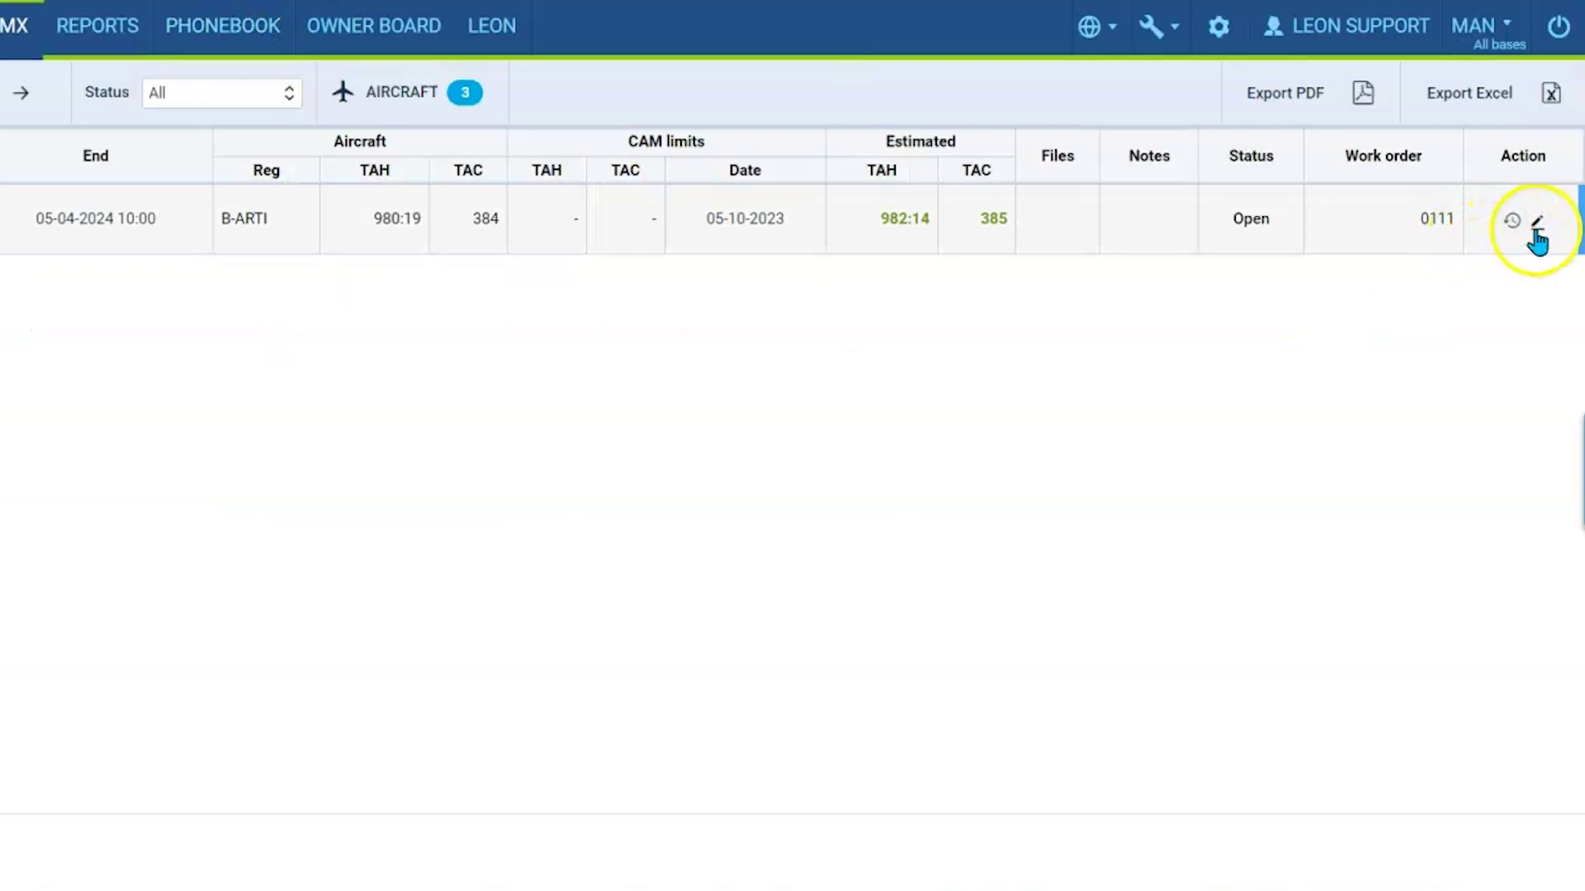
- Edit B-ARTI's c-check scheduled maintenance with CAM limits of TAH 1000:00 and TAC 400, and save it
click(1537, 225)
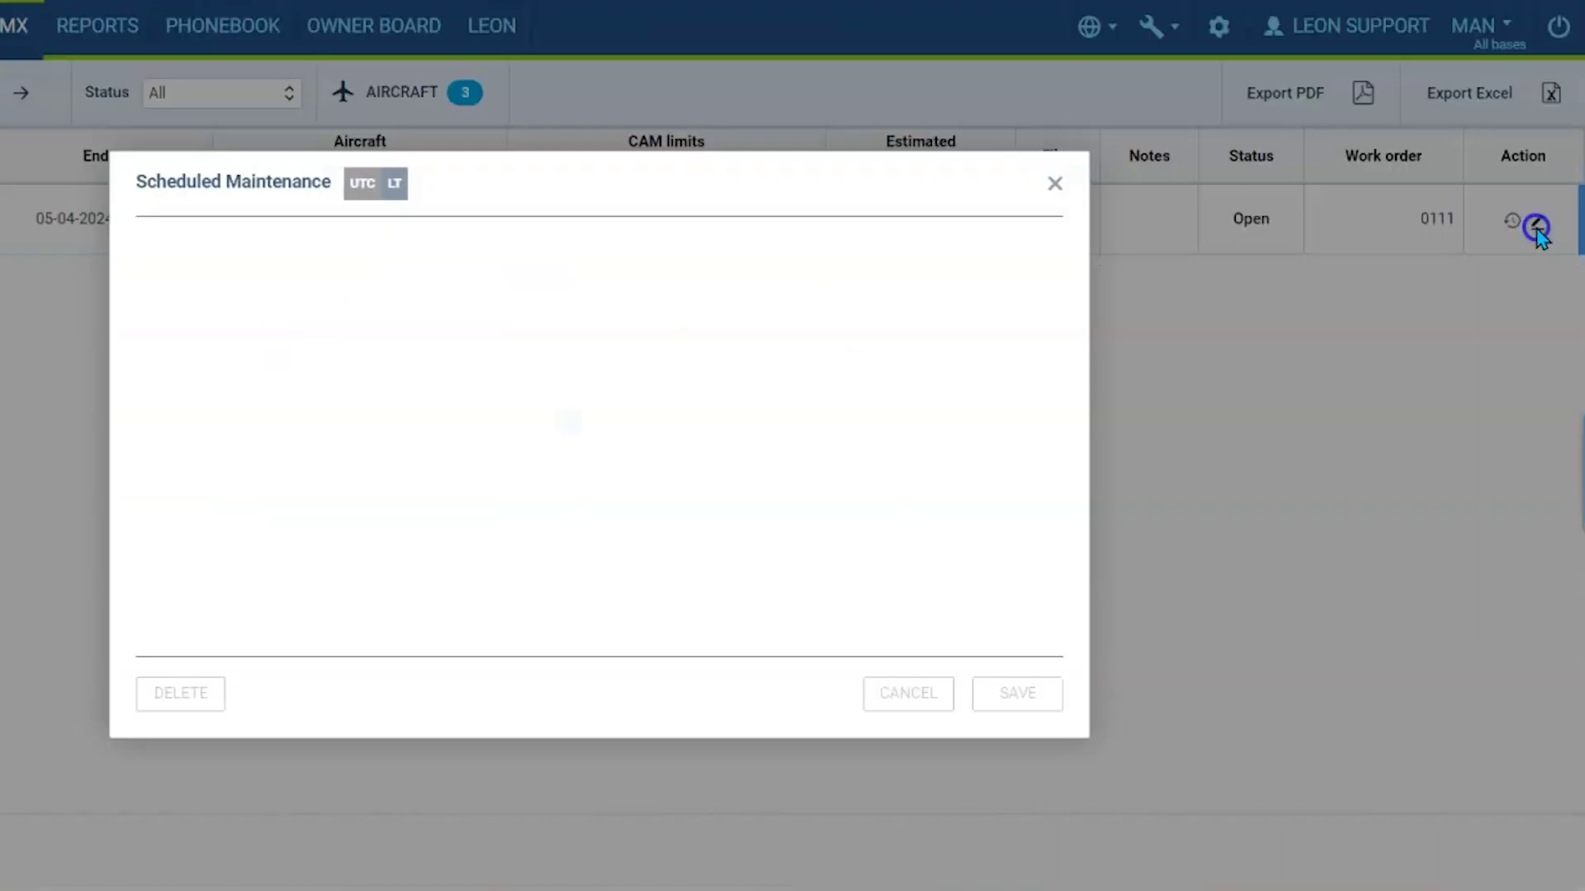
click(358, 418)
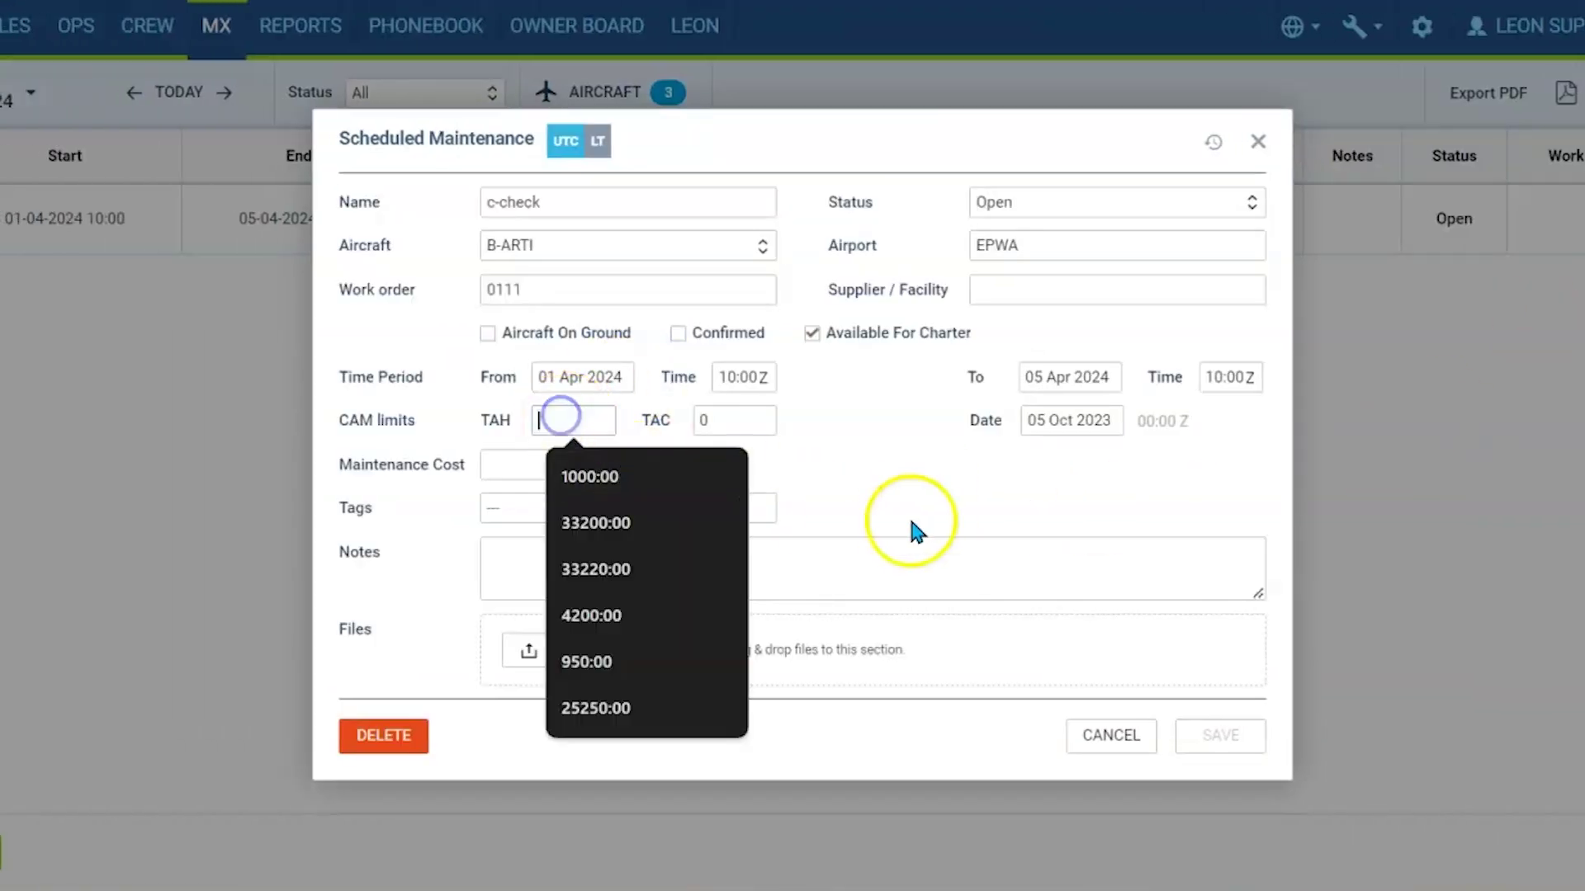
click(619, 478)
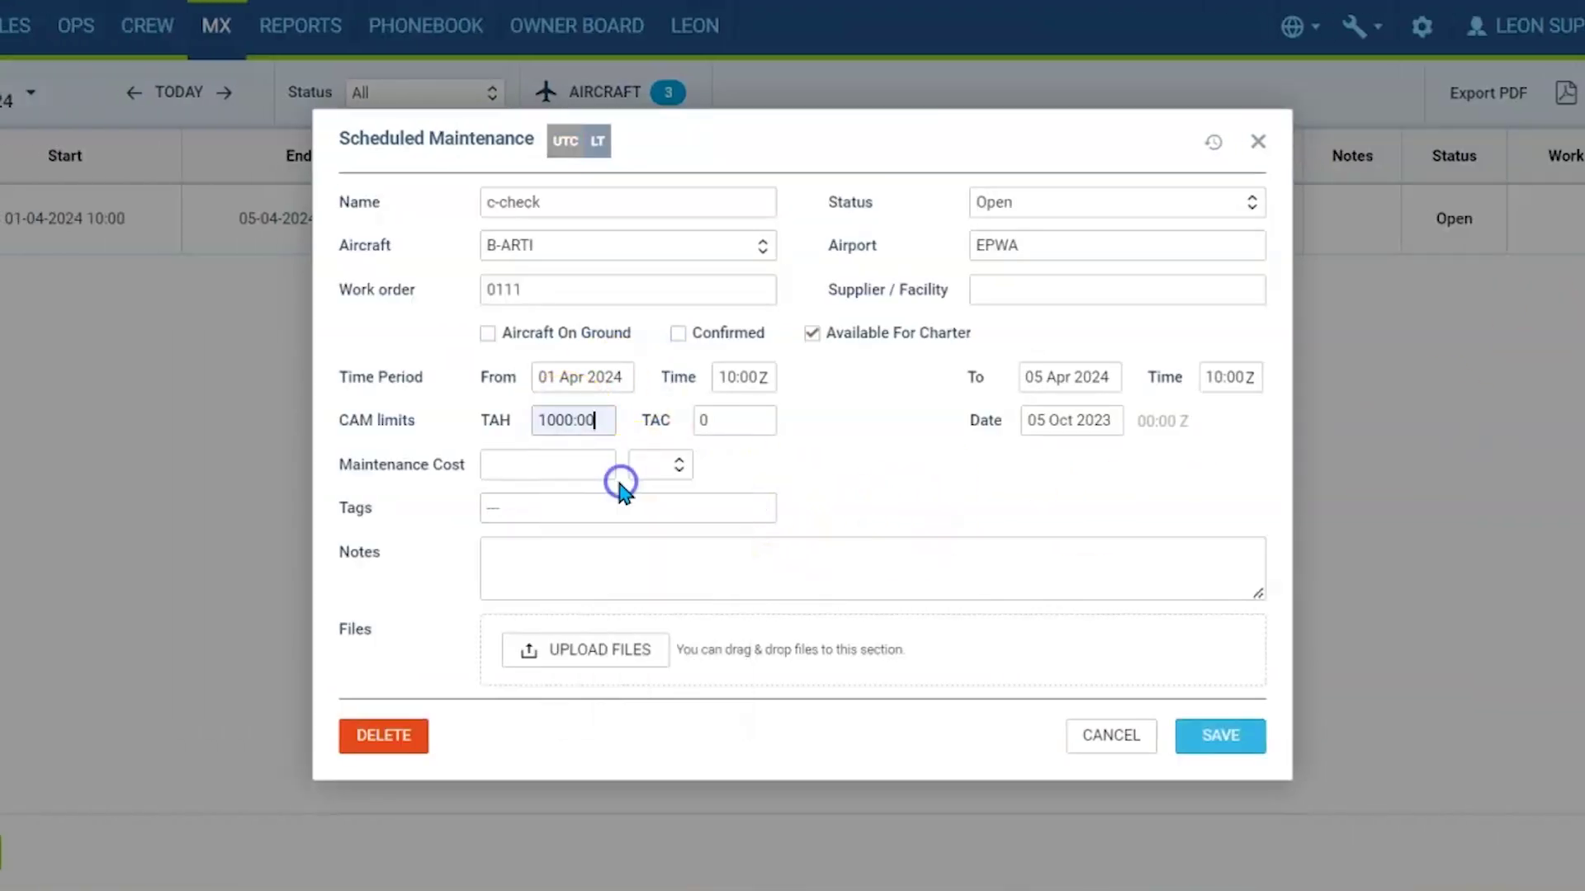
click(731, 421)
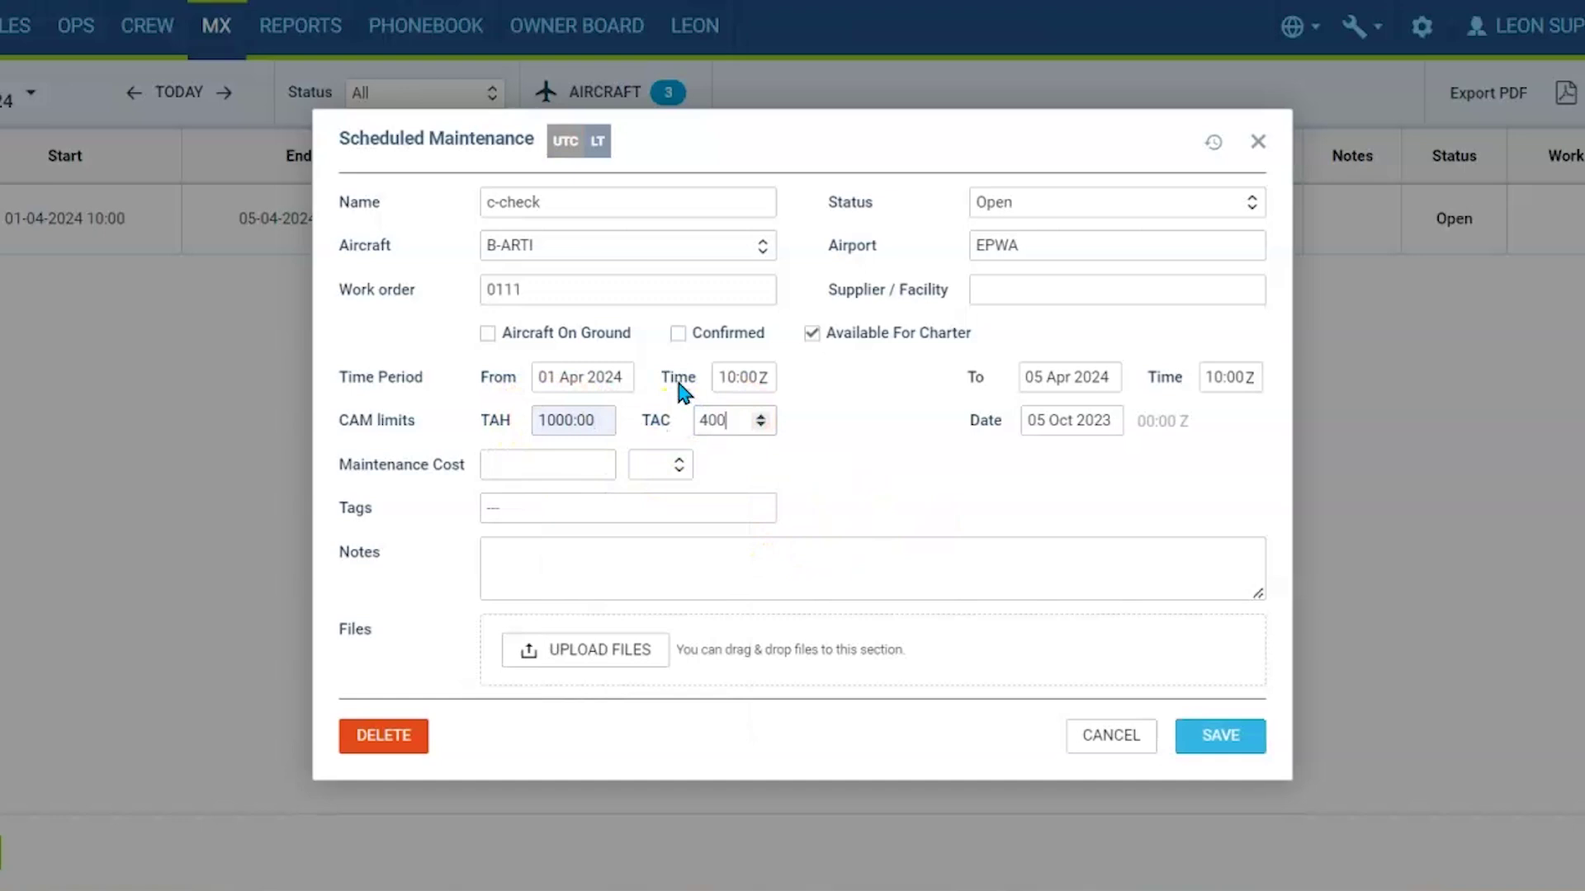
text(400)
click(911, 468)
click(1238, 745)
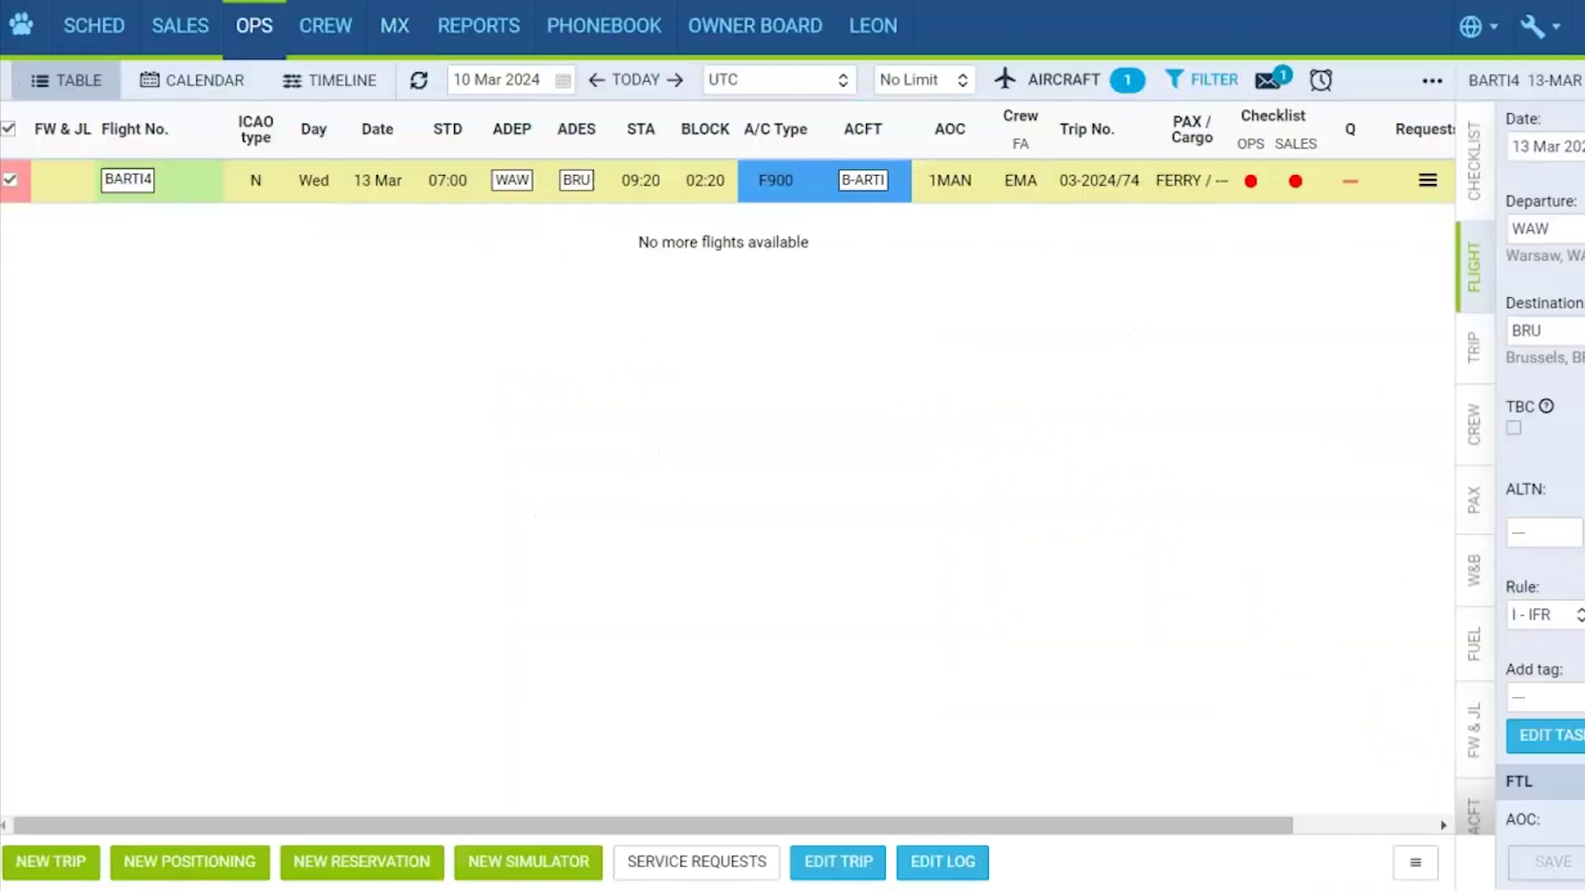
- Open the BARTI4 flight's trip for editing and view B-ARTI's CAMO details
click(612, 183)
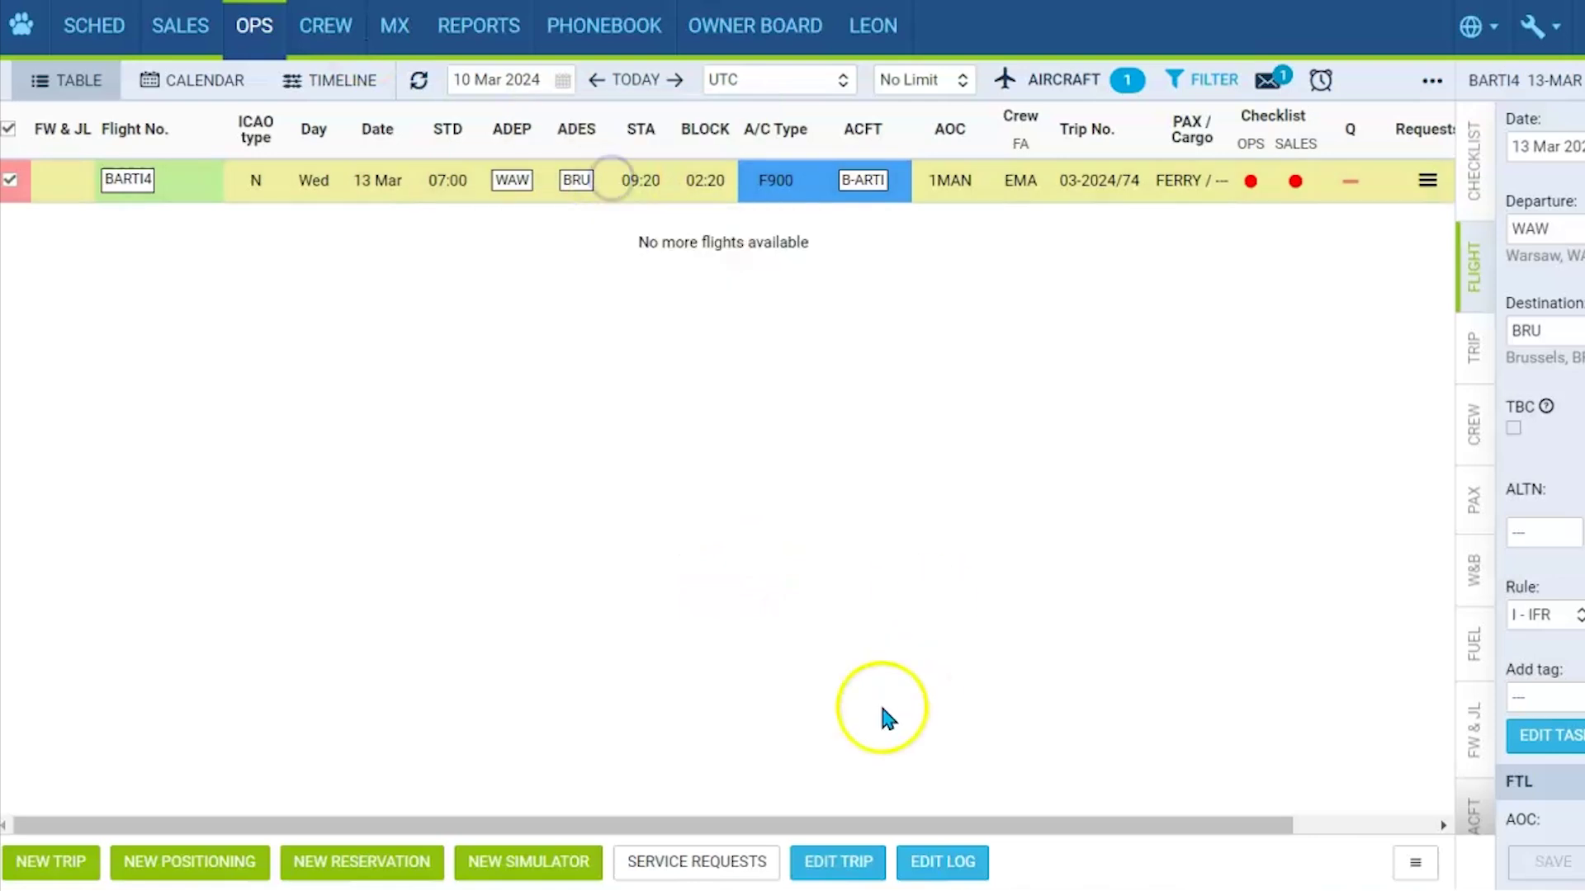
click(839, 862)
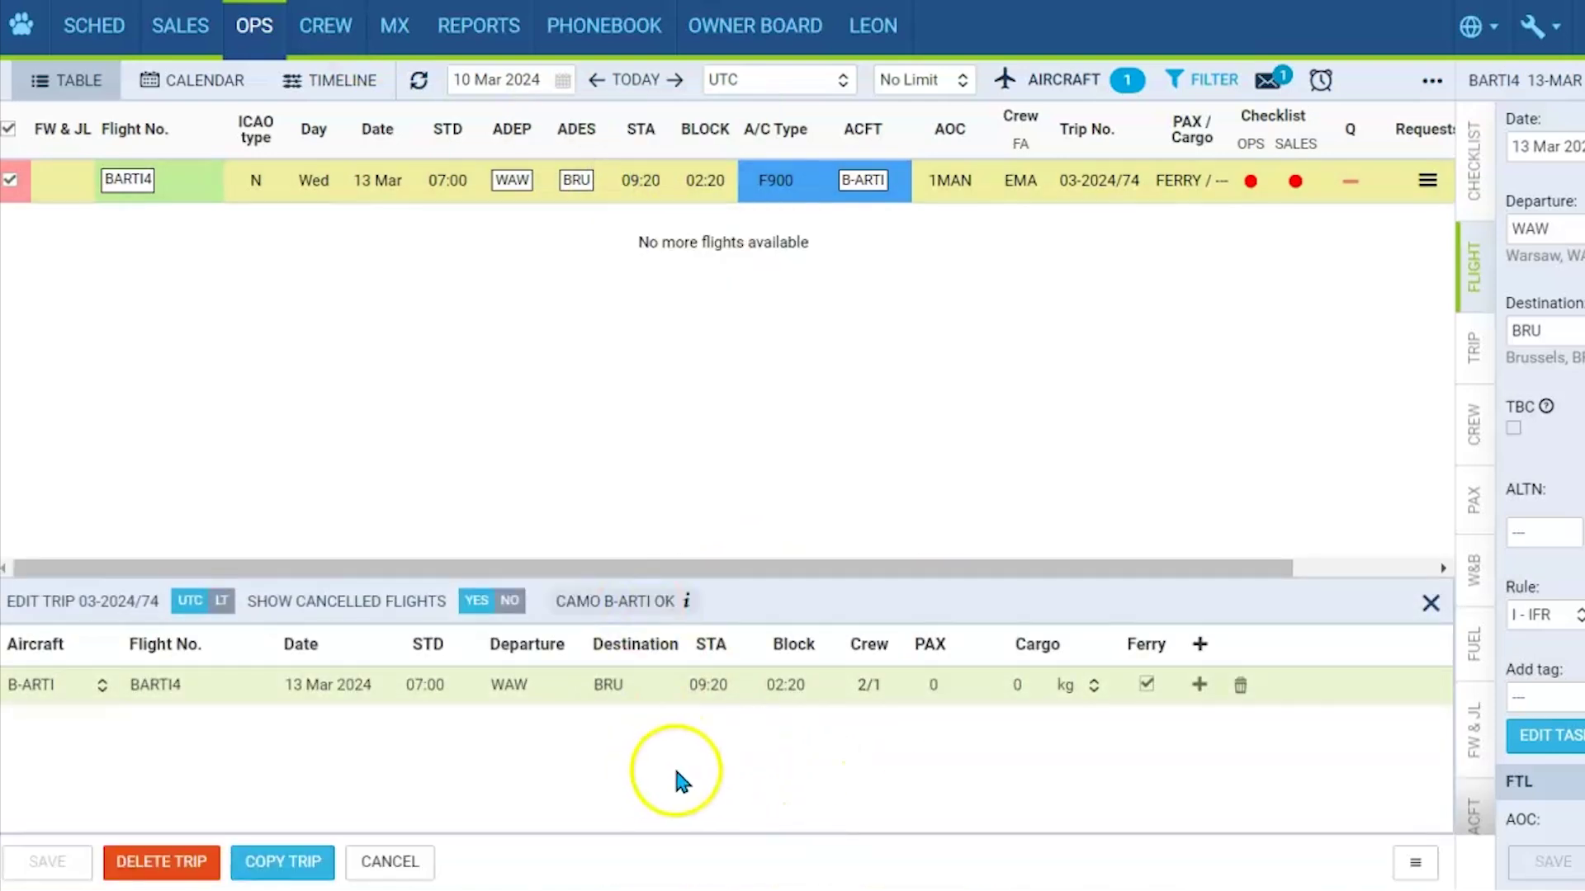
mouse_move(629, 608)
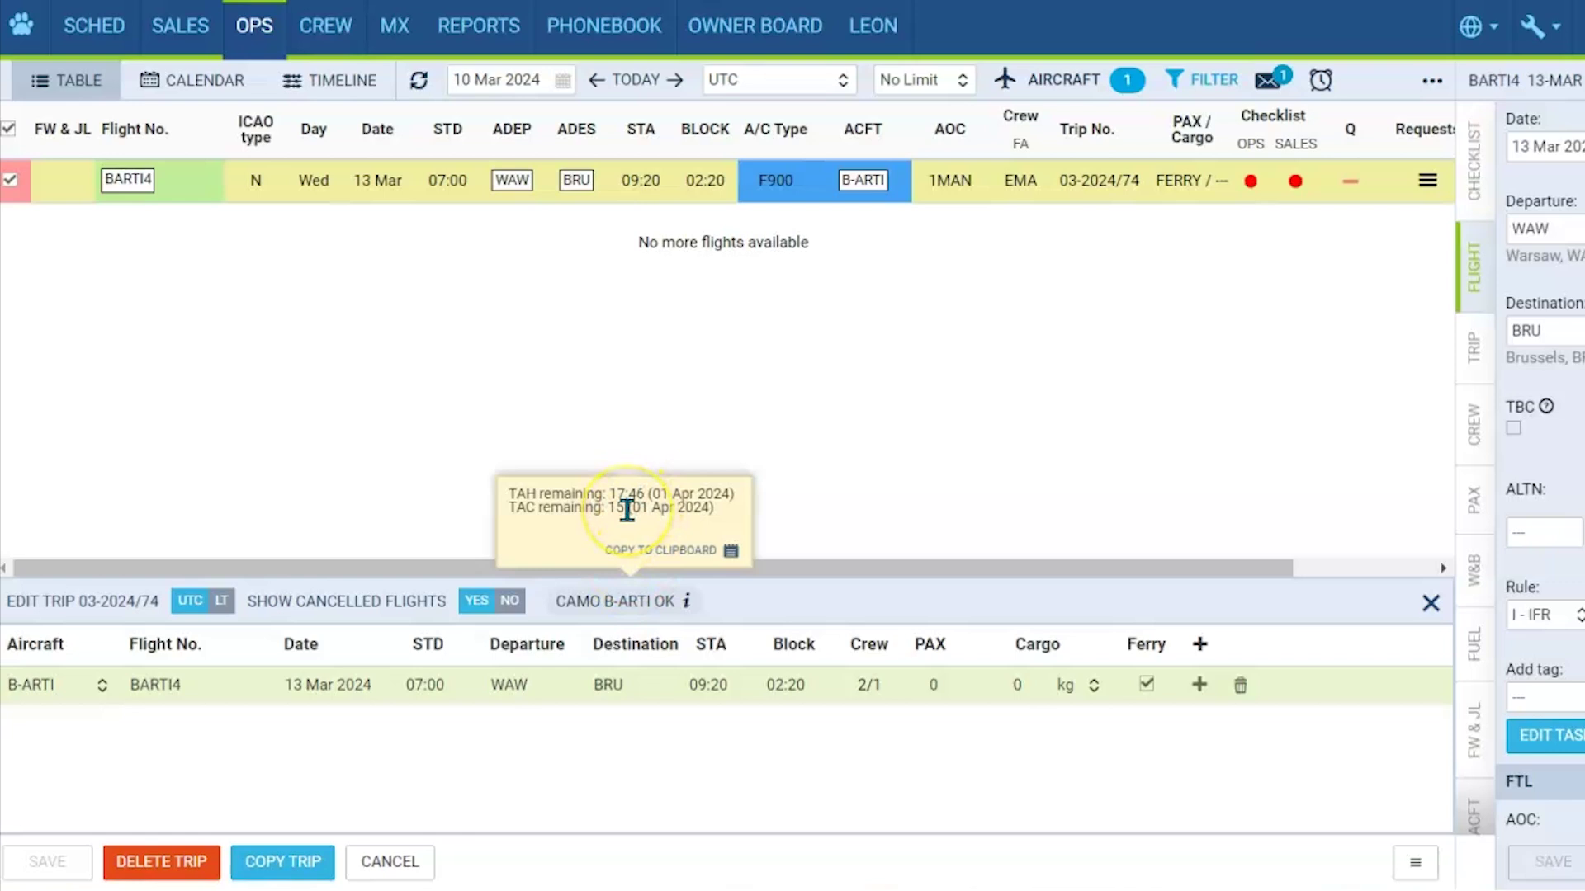
- Set the BARTI4 flight's block time to 15:00 and check B-ARTI's CAMO status
click(811, 691)
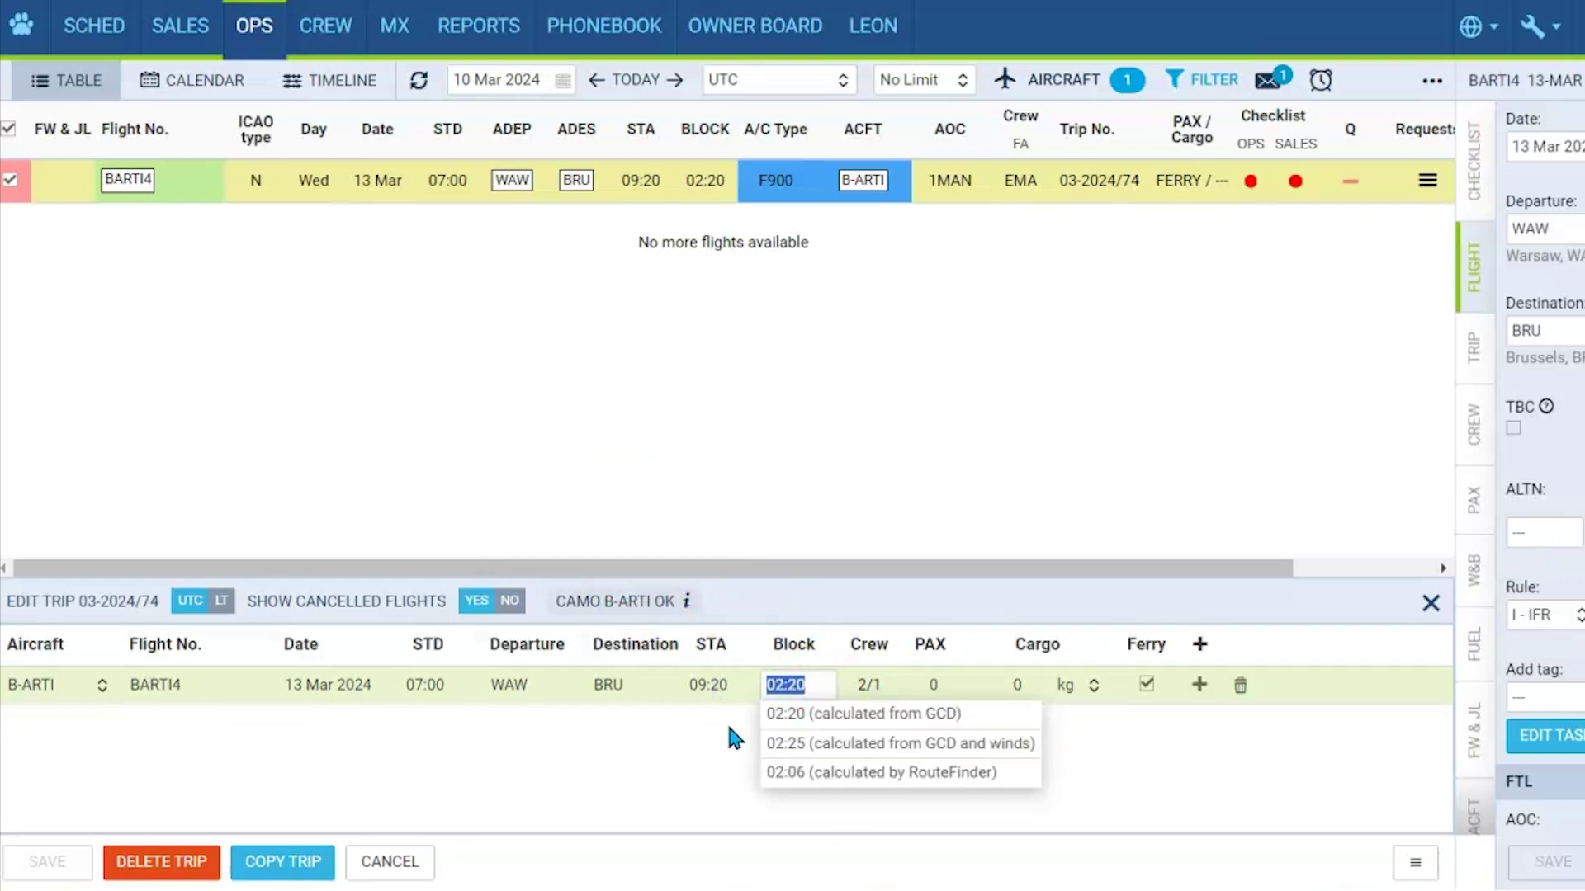
text(1500)
key(Tab)
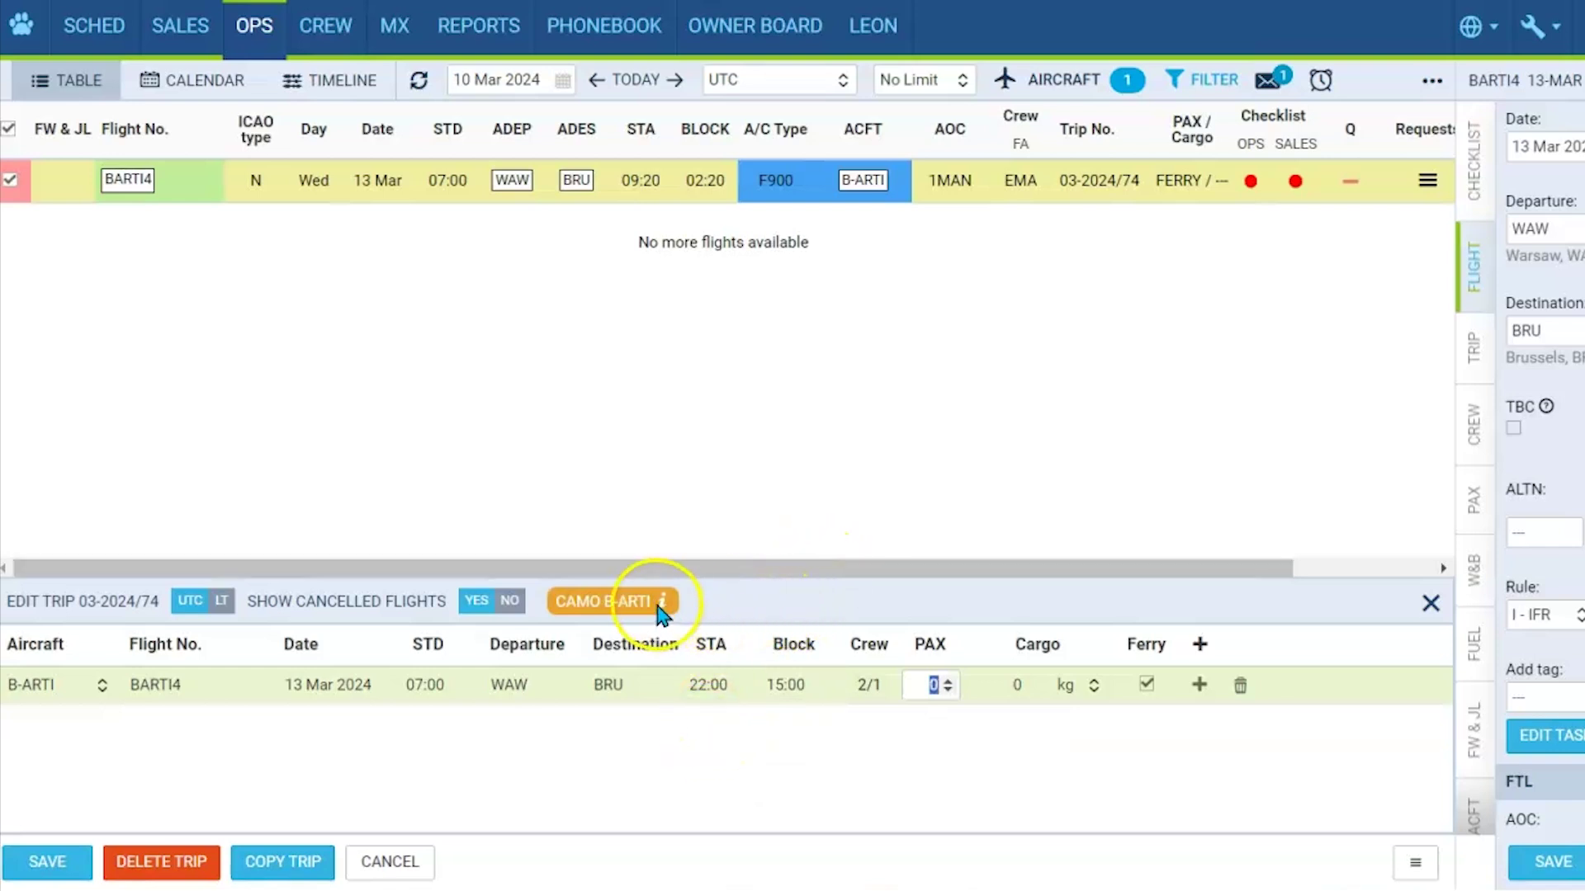
mouse_move(660, 611)
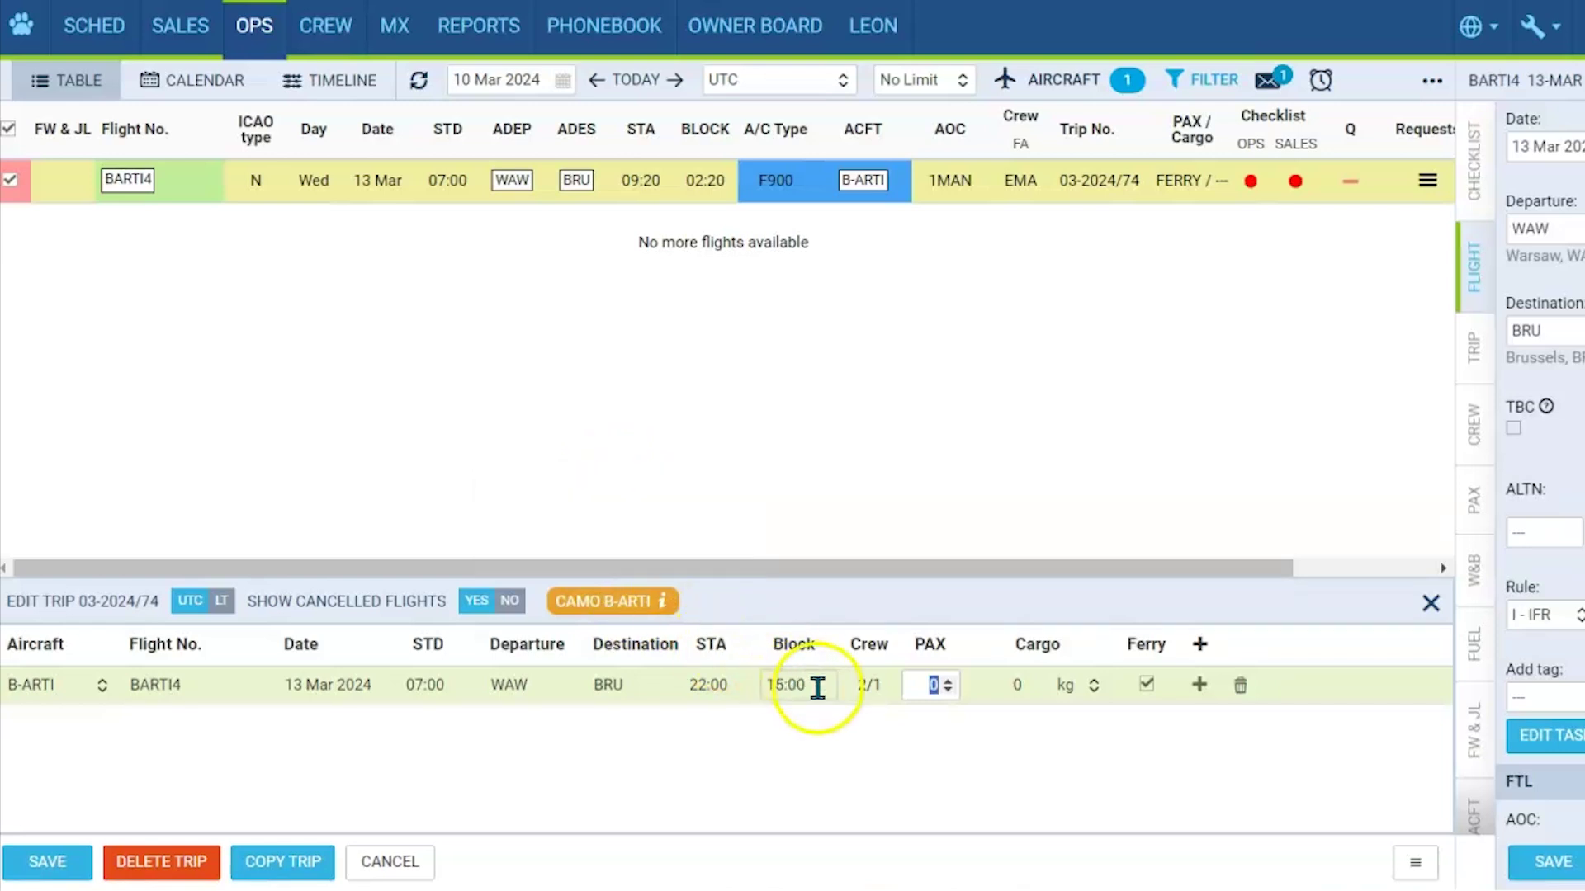
- Set the BARTI4 flight's block time to 21:00 and view the remaining TAH and TAC in B-ARTI's CAMO details
click(753, 685)
text(21:00)
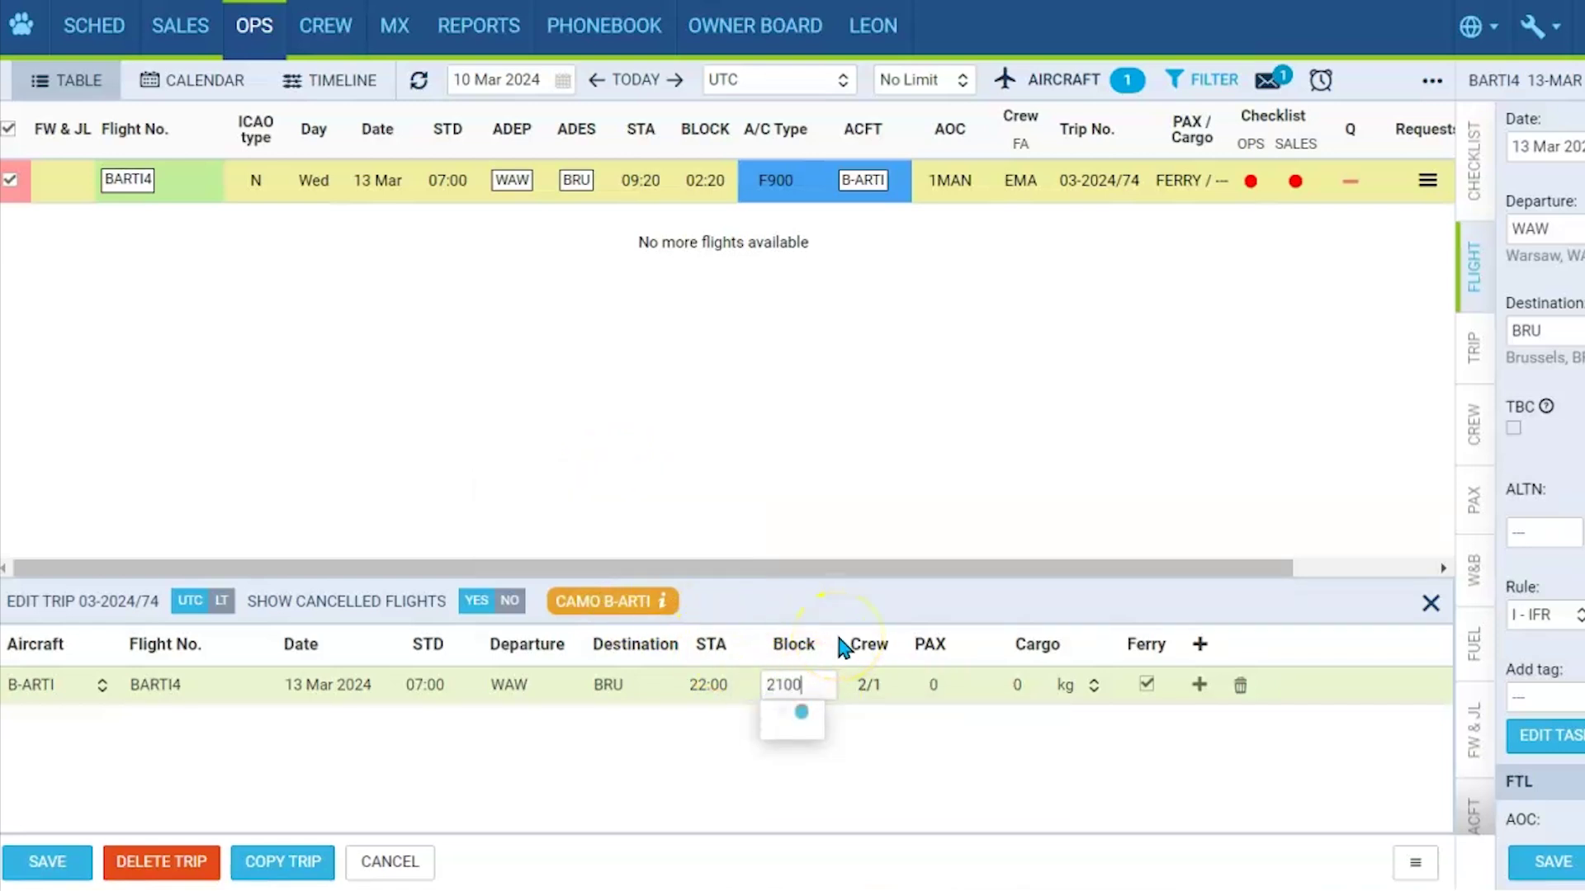
key(Tab)
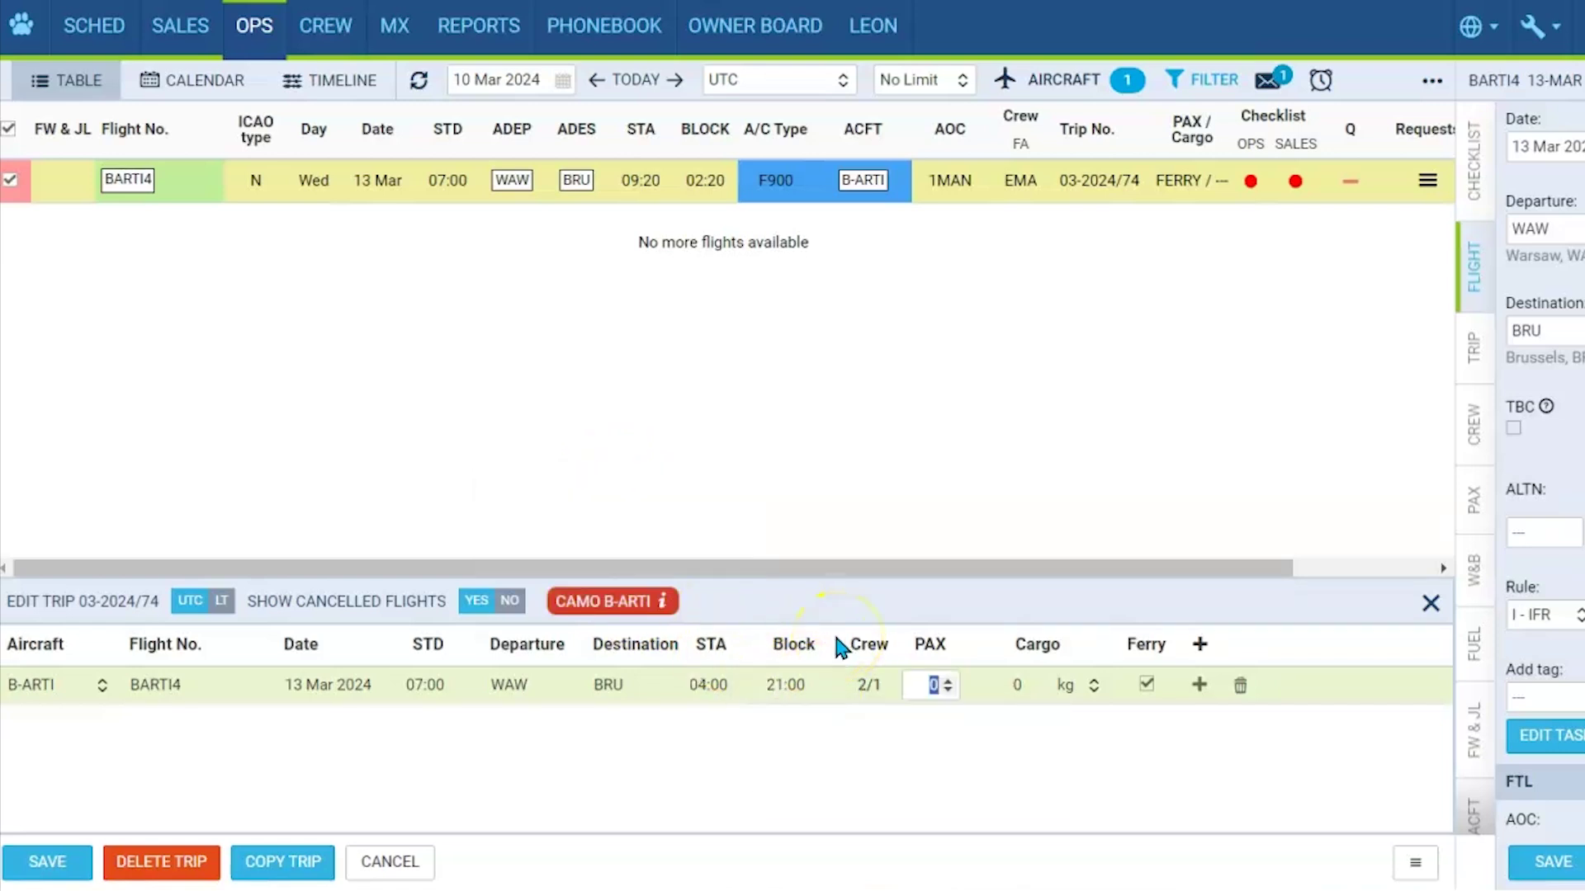
click(634, 602)
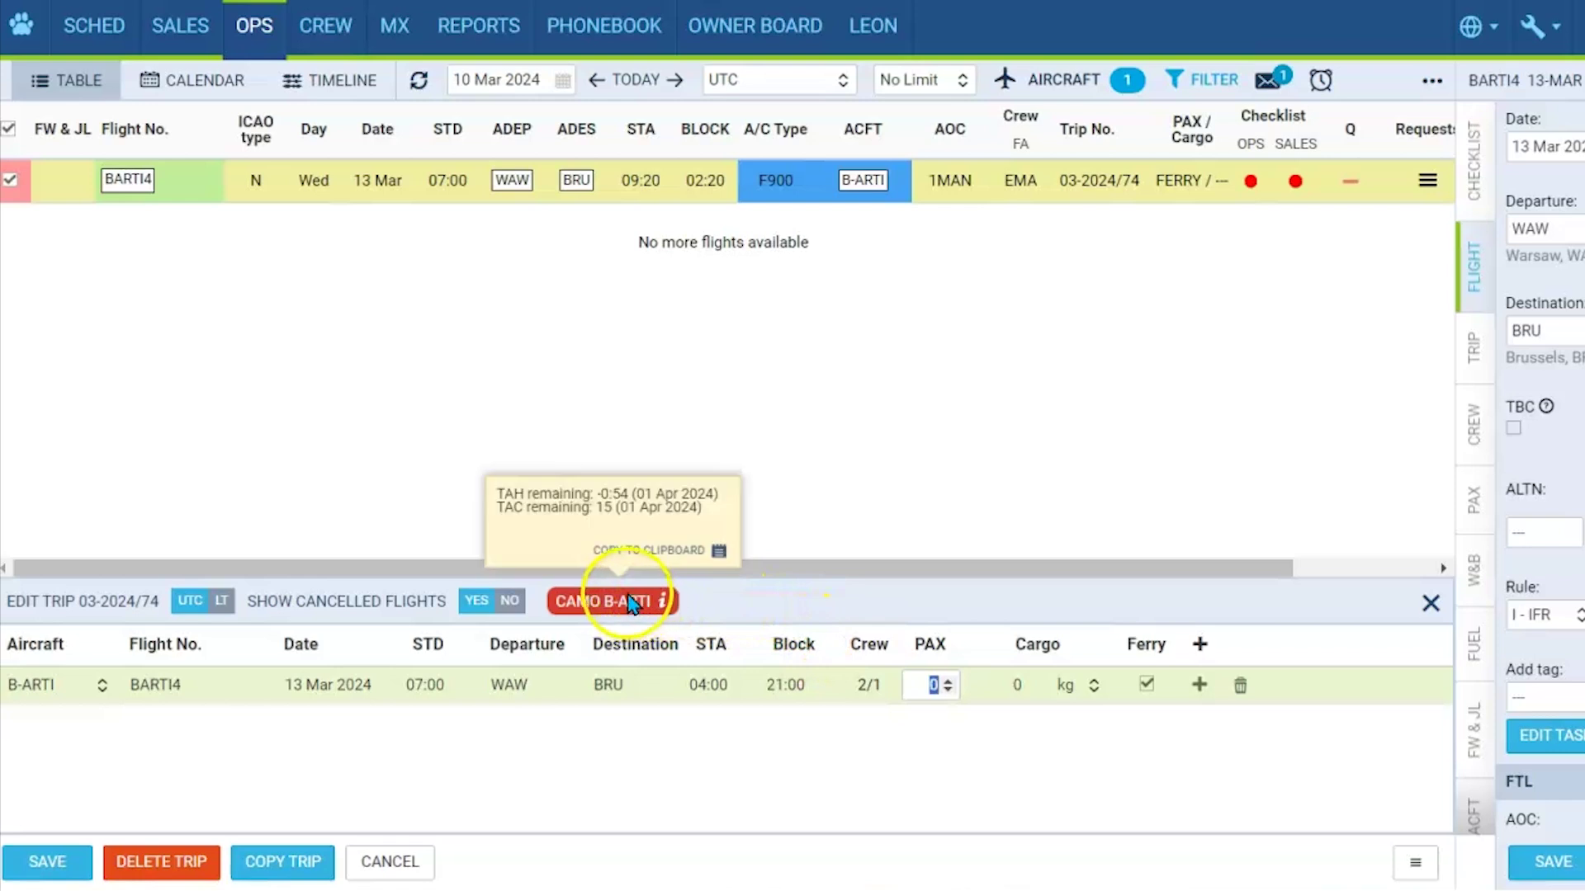
- Save the trip changes and review the warnings for aircraft B-ARTI in the flight list
click(24, 867)
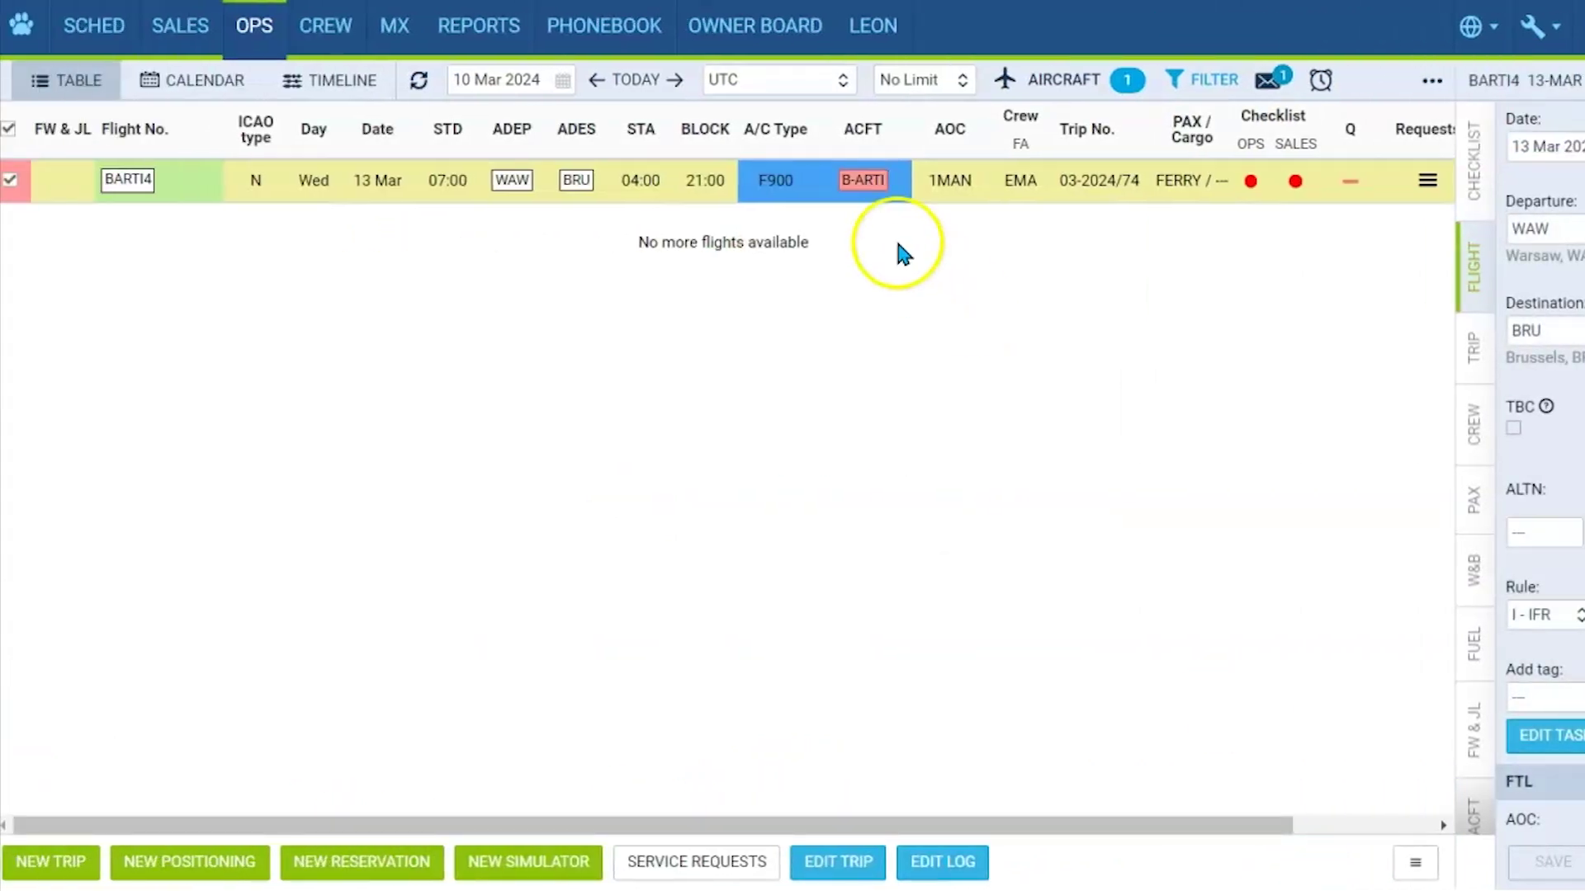
mouse_move(859, 183)
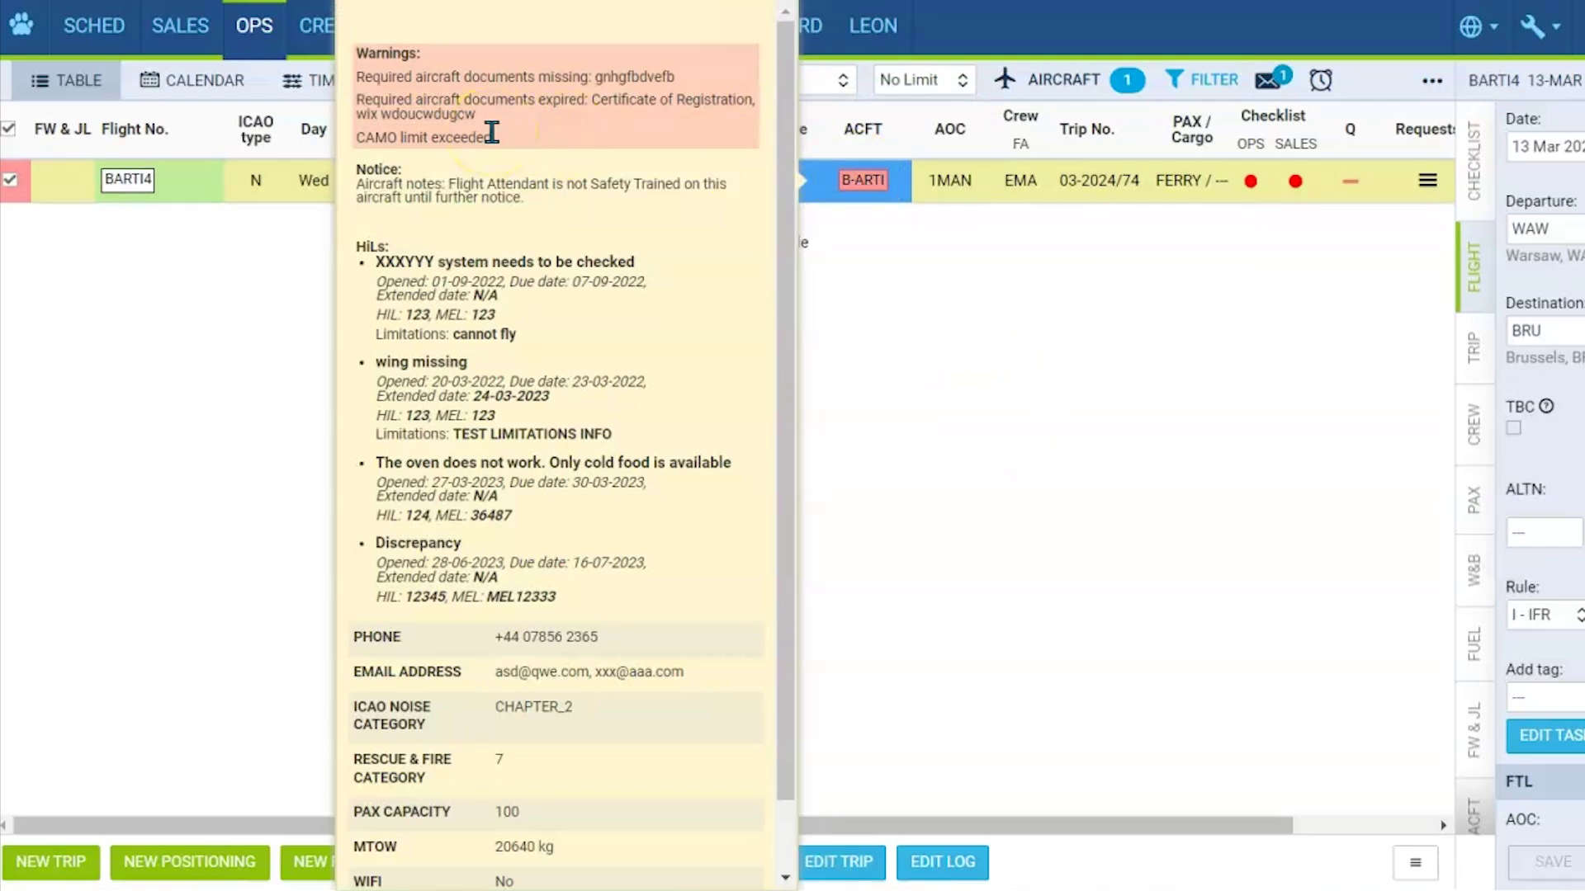
click(1140, 372)
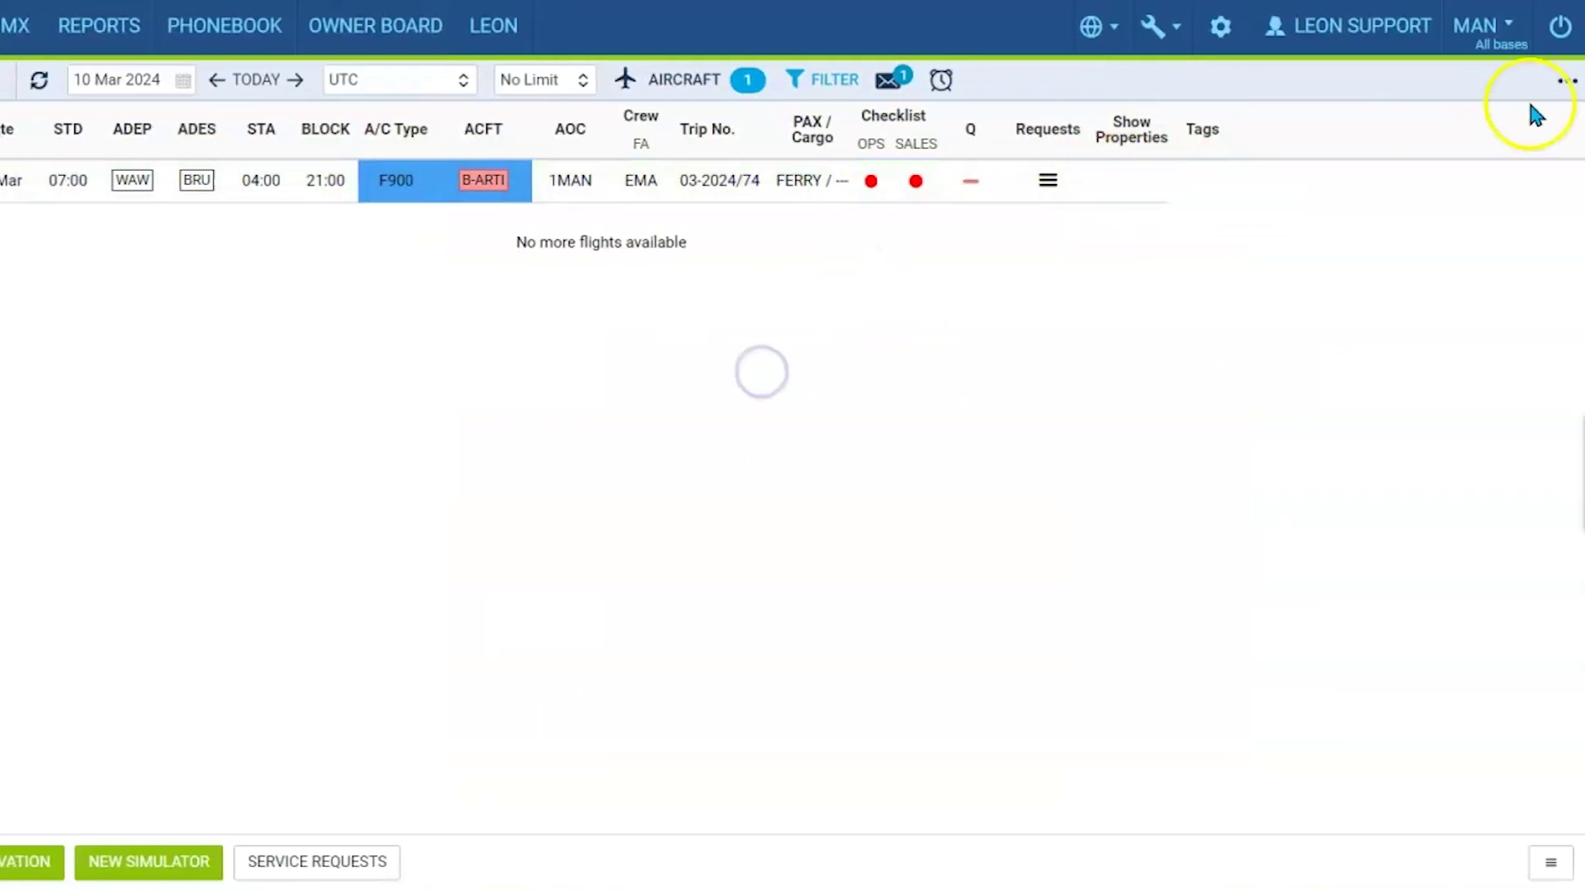
- View the OPS table's warnings settings, checking the CAMO limit exceeded option, and close them without changes
click(1565, 80)
click(1362, 228)
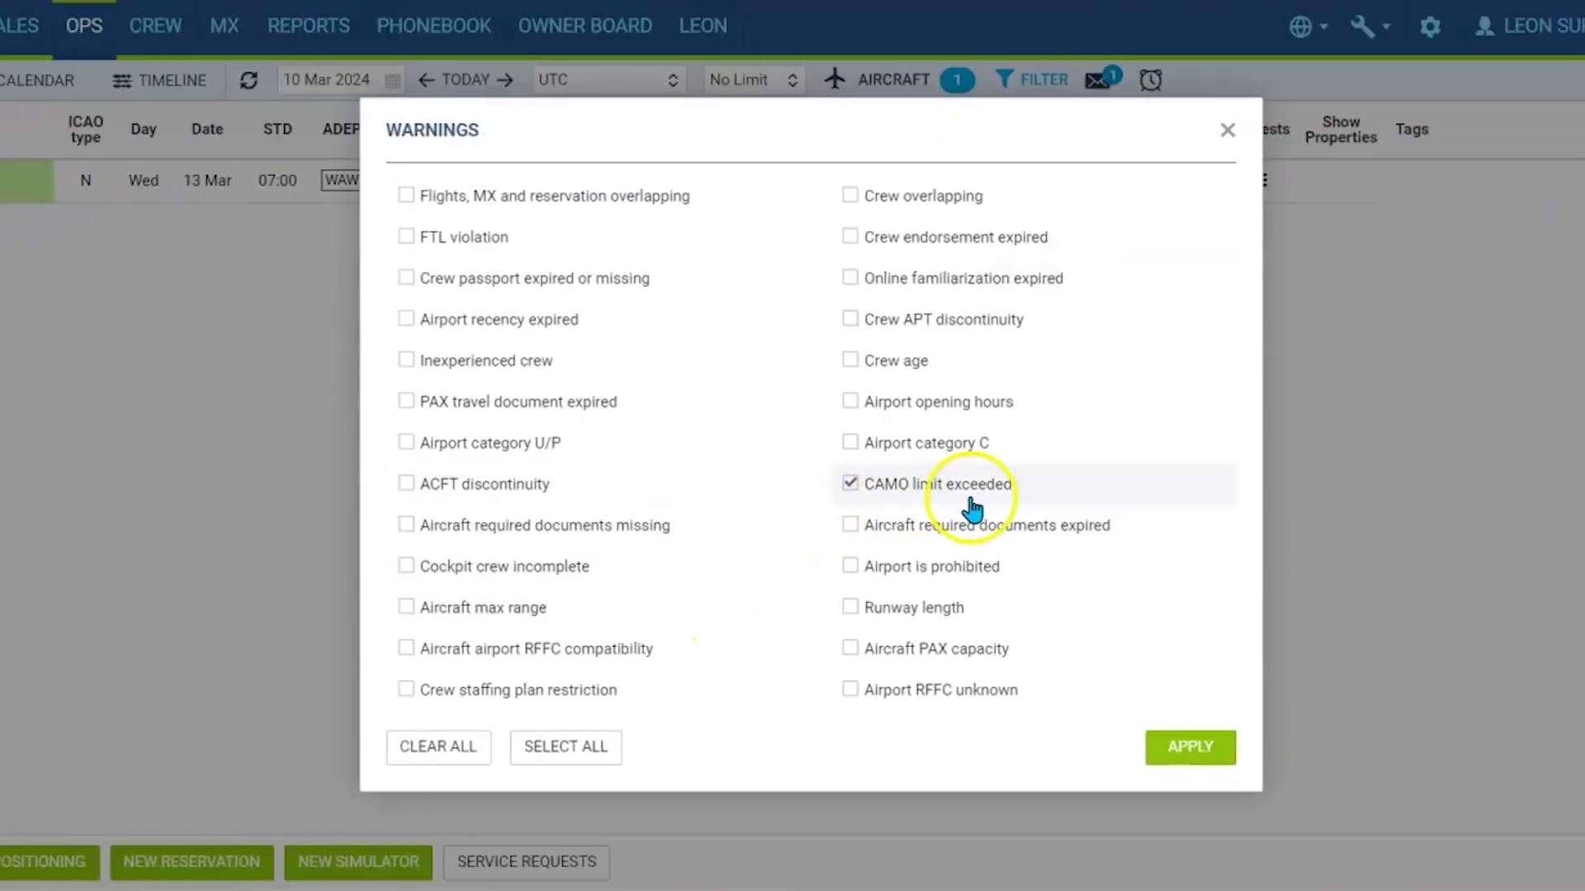
click(1228, 132)
- Open the OPS table's cautions settings and apply them with CAMO close to limit enabled
click(1566, 80)
click(1408, 271)
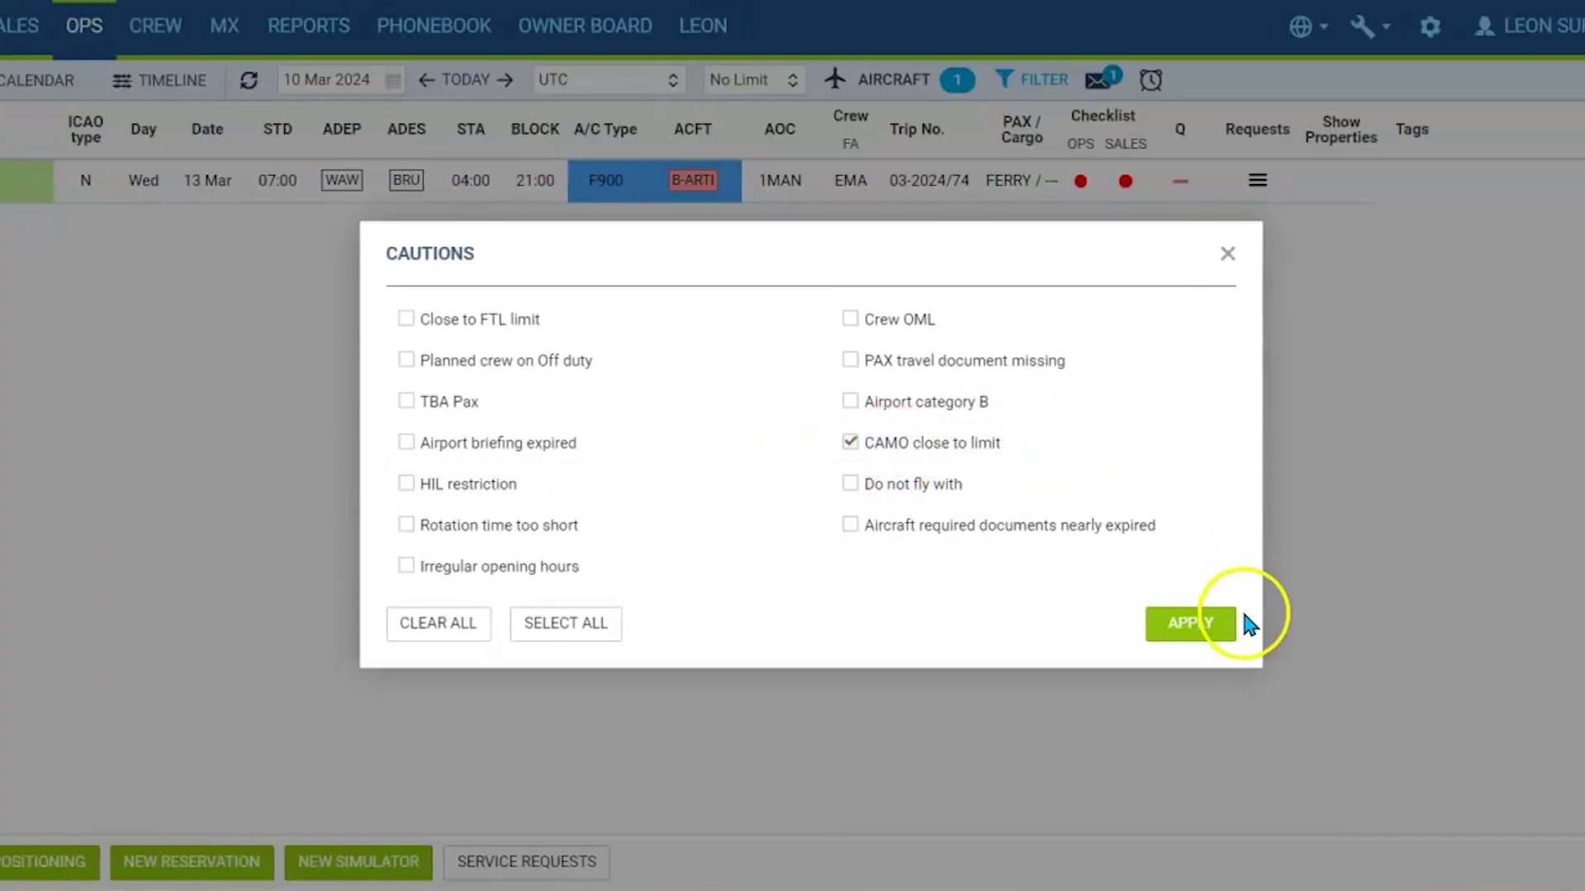
click(1190, 623)
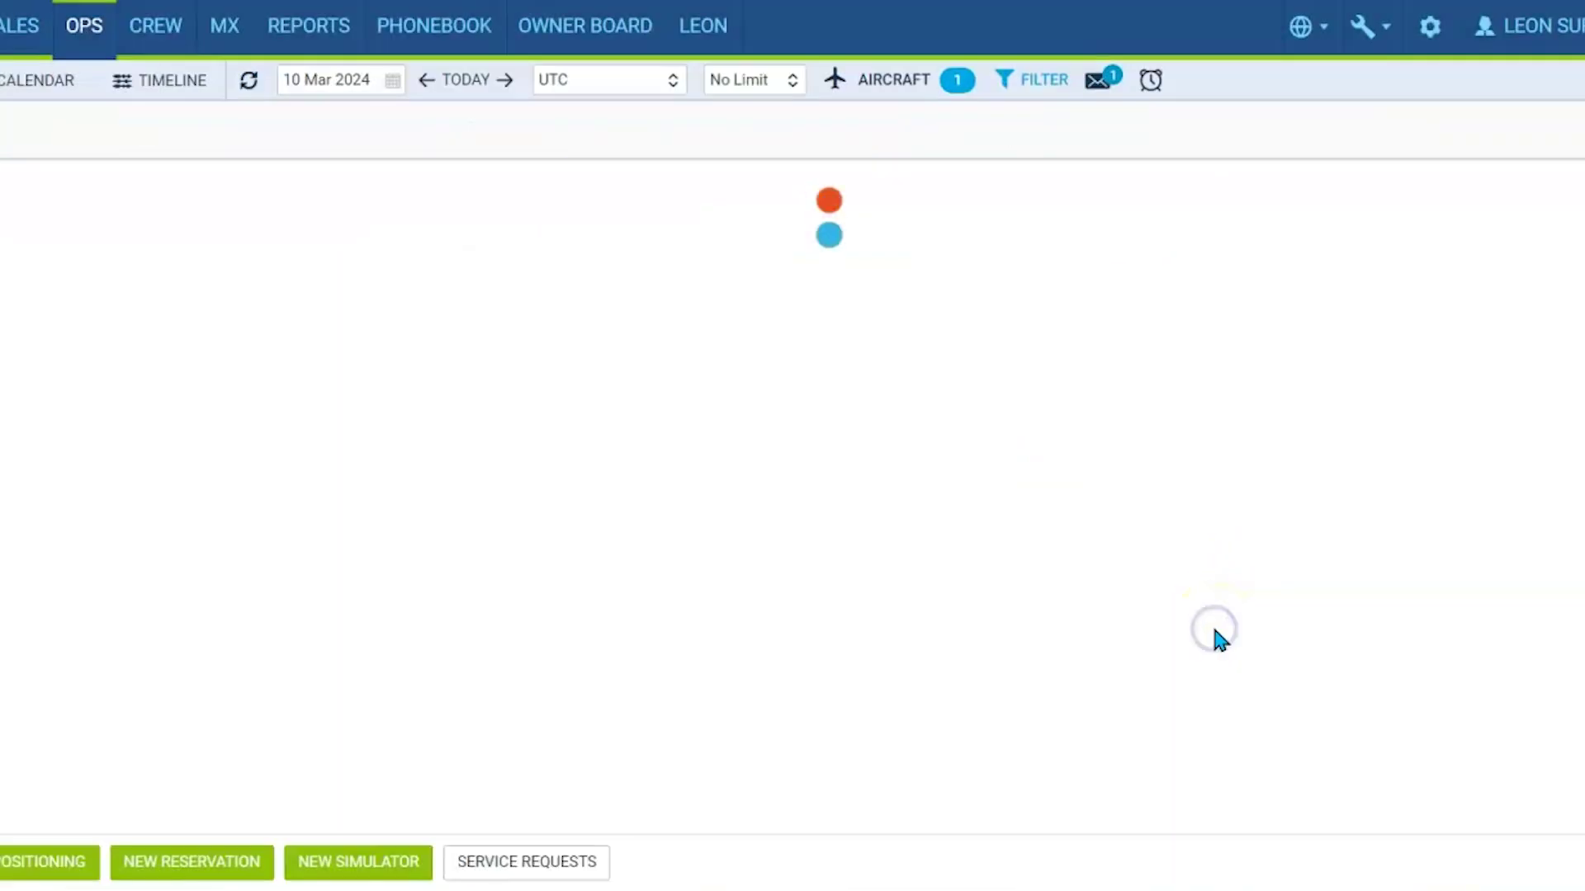